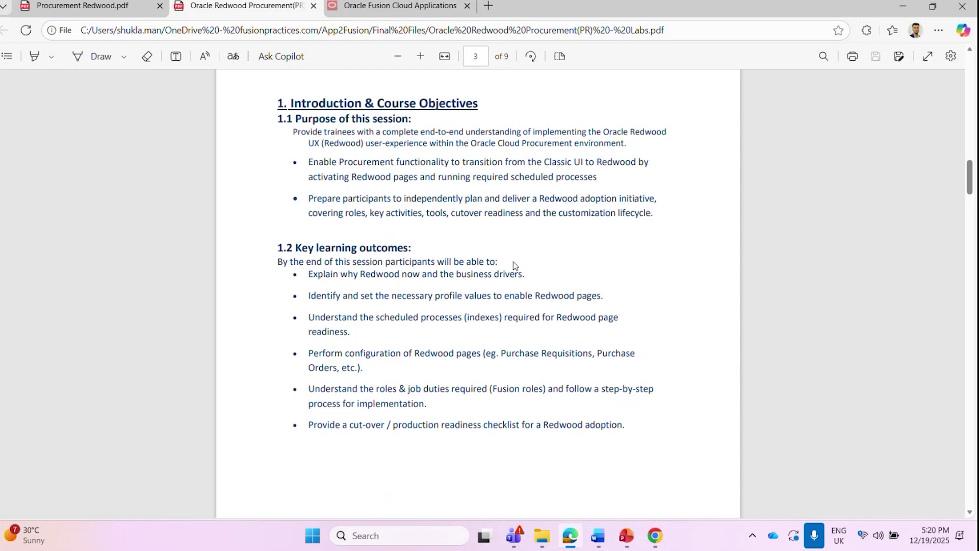
Step: Read the Redwood procurement lab guide from its course objectives through the sections on what Redwood is and what's new
scroll(514, 266, "down", 1)
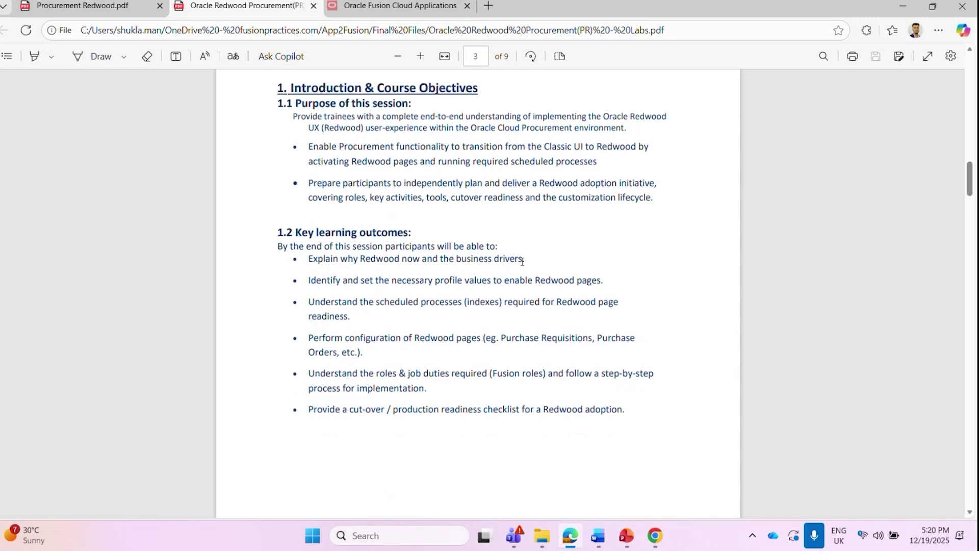
scroll(542, 263, "down", 1)
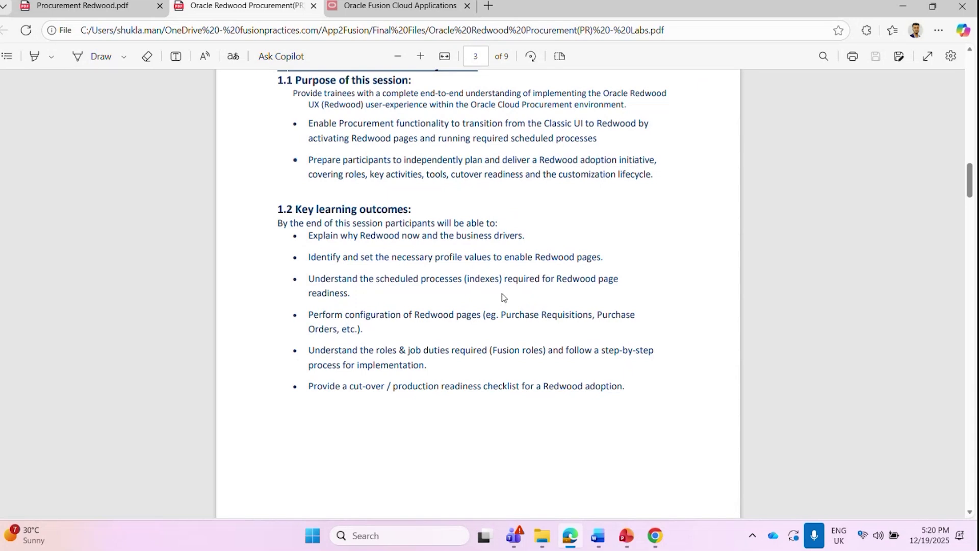
scroll(502, 293, "down", 10)
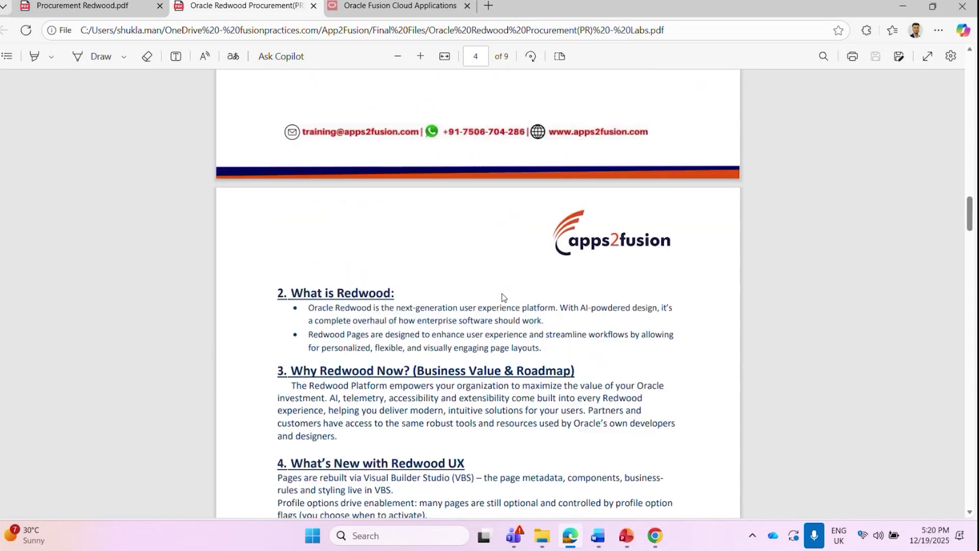
scroll(557, 295, "down", 1)
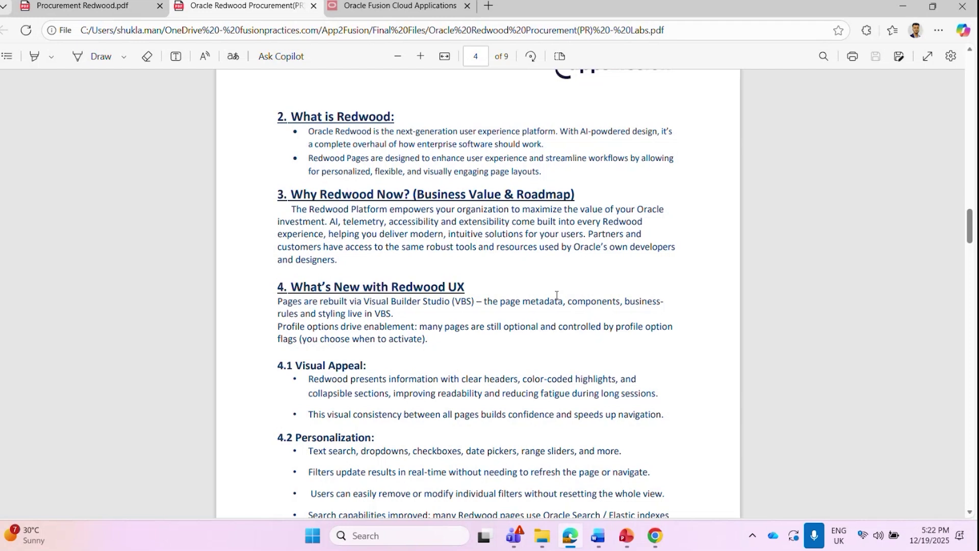
scroll(556, 296, "down", 2)
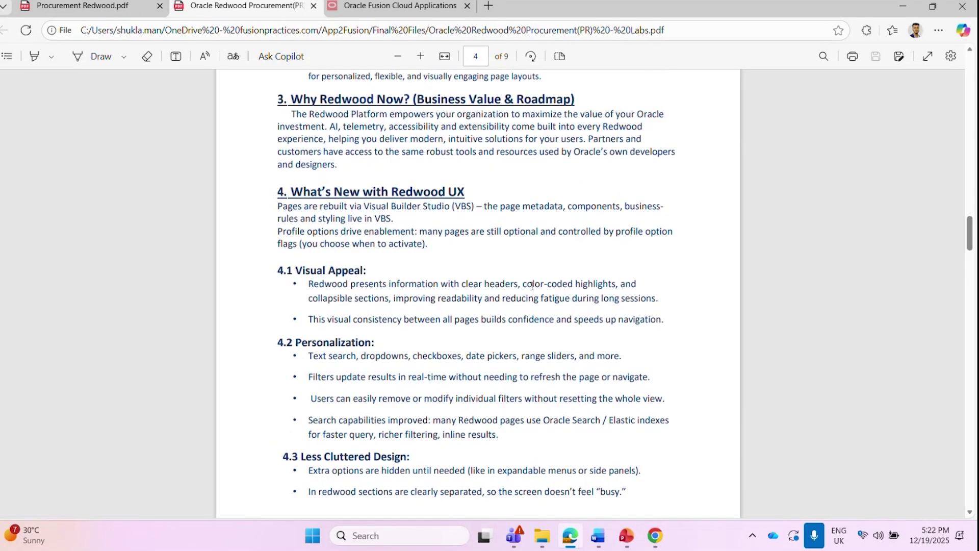
scroll(532, 286, "down", 1)
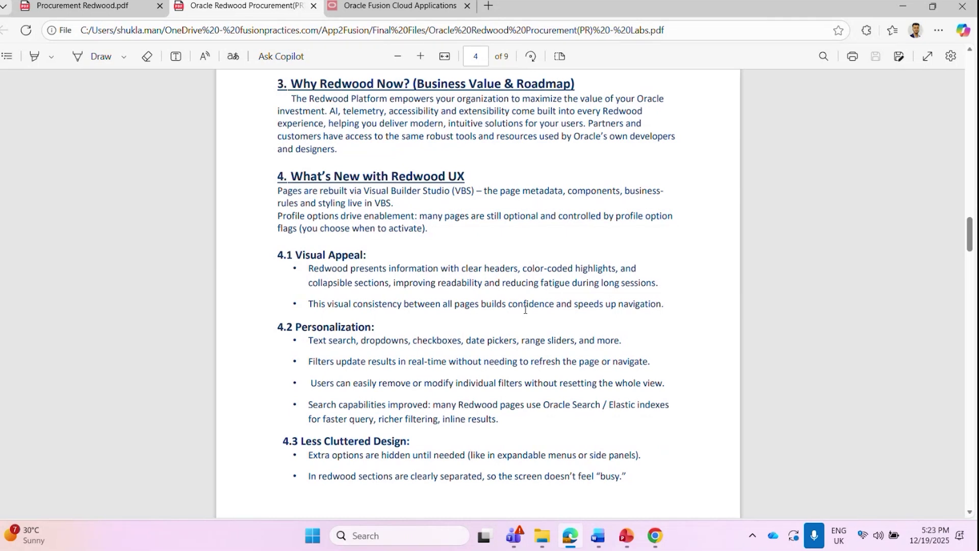
scroll(525, 309, "down", 3)
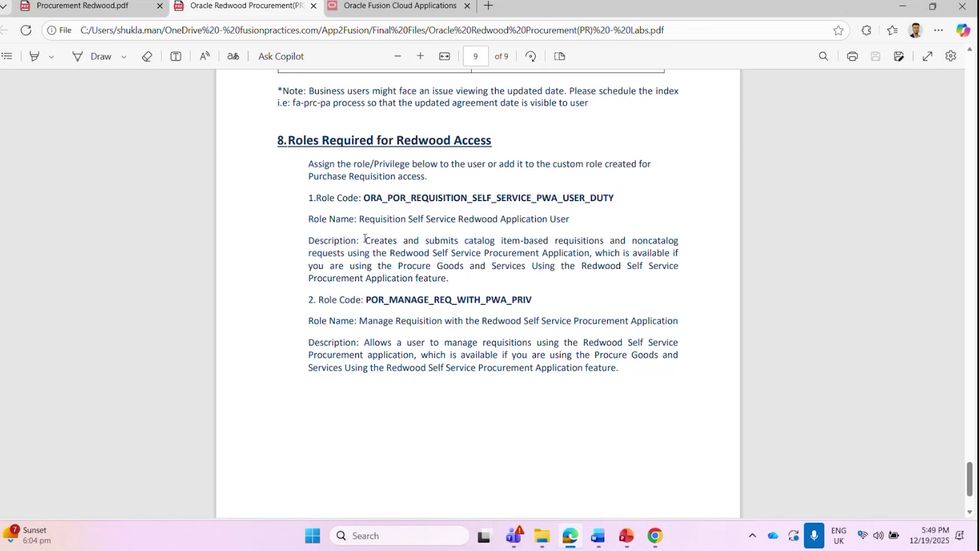
Step: Switch to Oracle Fusion Cloud Applications, reload the expired page and review the available Procurement apps and quick actions
left_click(356, 8)
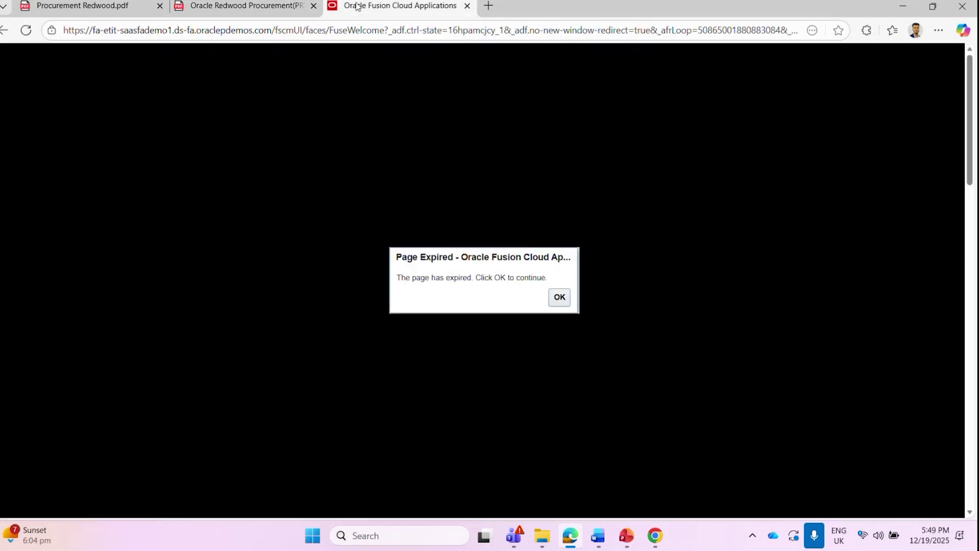
left_click(563, 298)
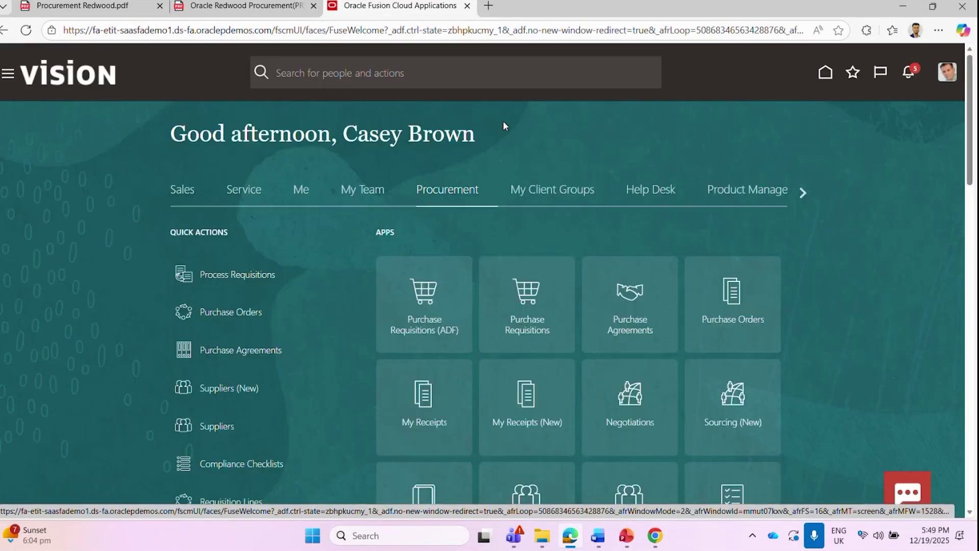
scroll(503, 122, "down", 1)
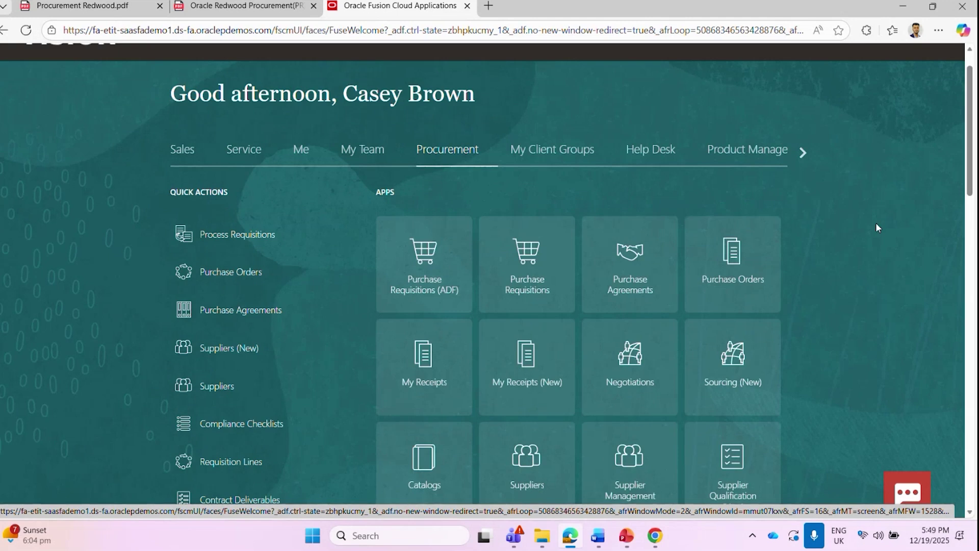
scroll(876, 224, "down", 1)
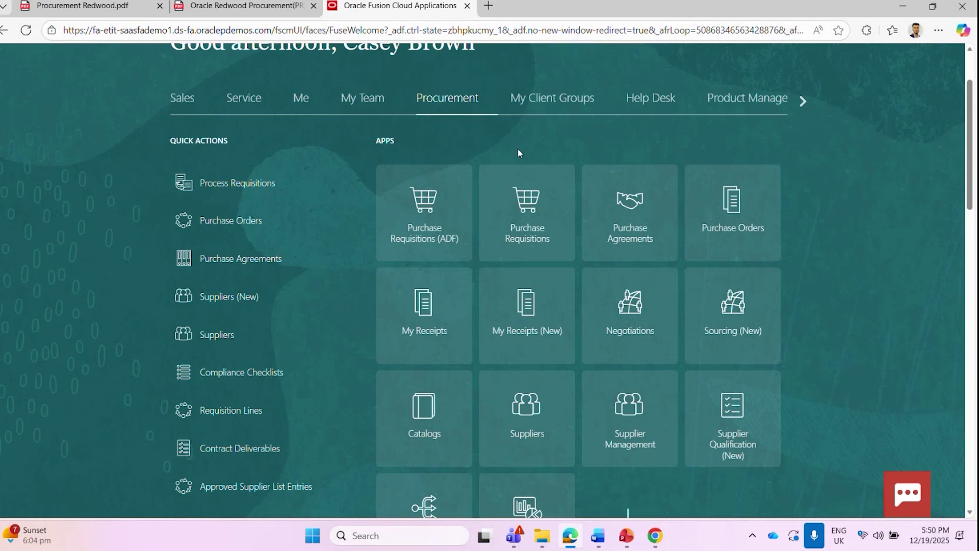
scroll(517, 151, "up", 2)
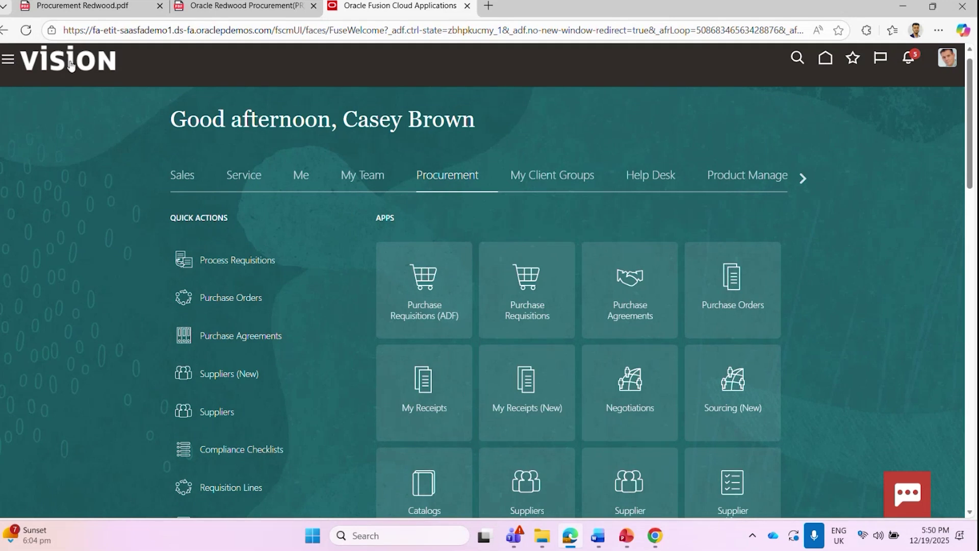
Step: Open the Offerings page from the My Enterprise group of the application navigator
left_click(6, 61)
scroll(208, 351, "down", 5)
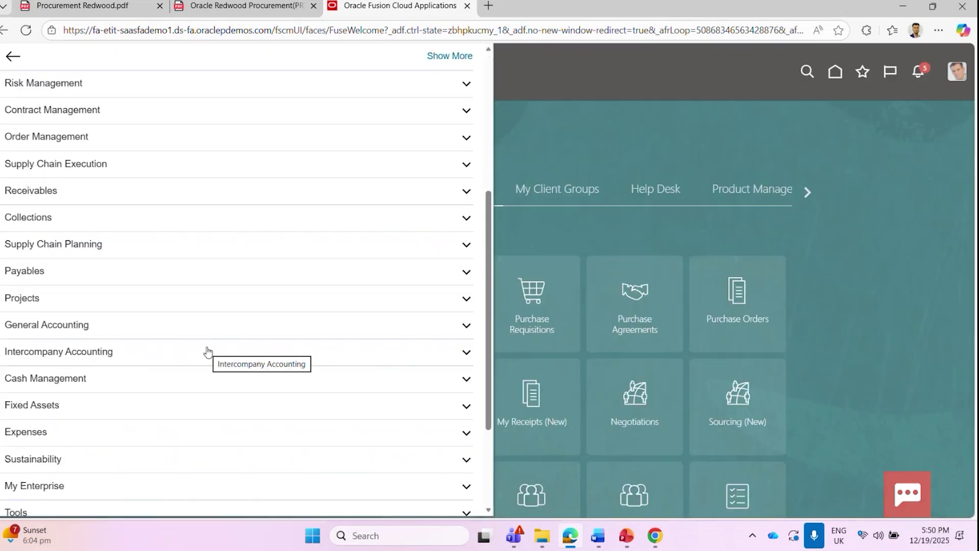
scroll(208, 352, "down", 3)
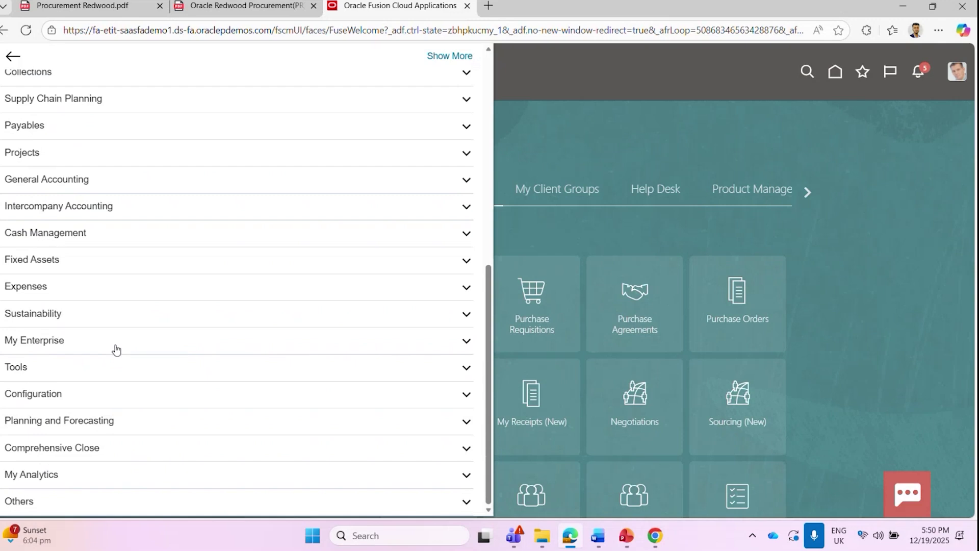
left_click(117, 347)
scroll(117, 349, "down", 1)
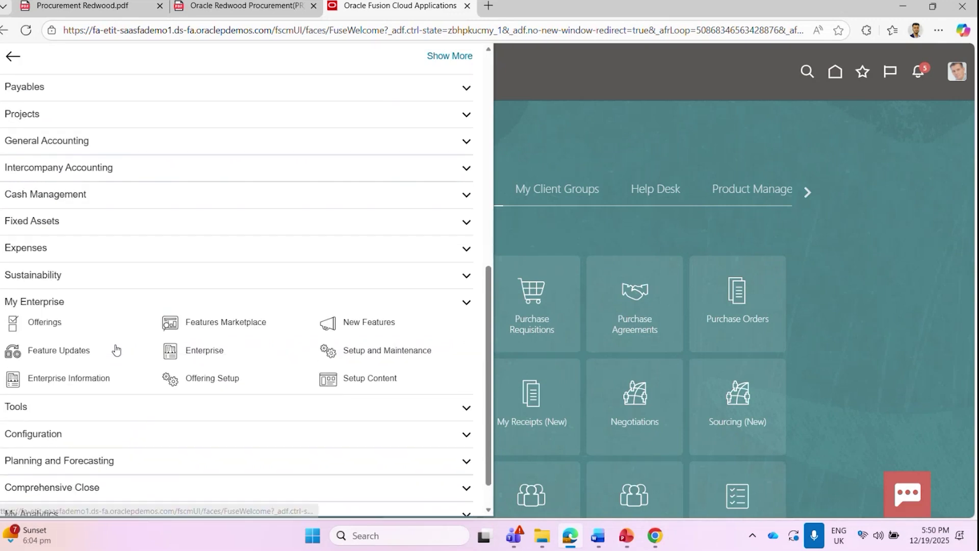
left_click(30, 323)
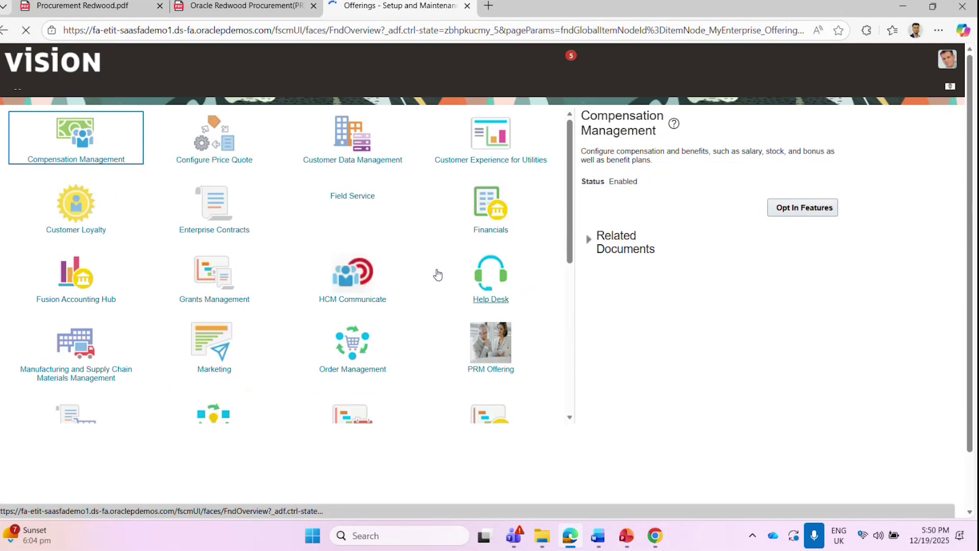
Step: Select the Procurement offering and open its Opt In Features page
scroll(358, 260, "down", 2)
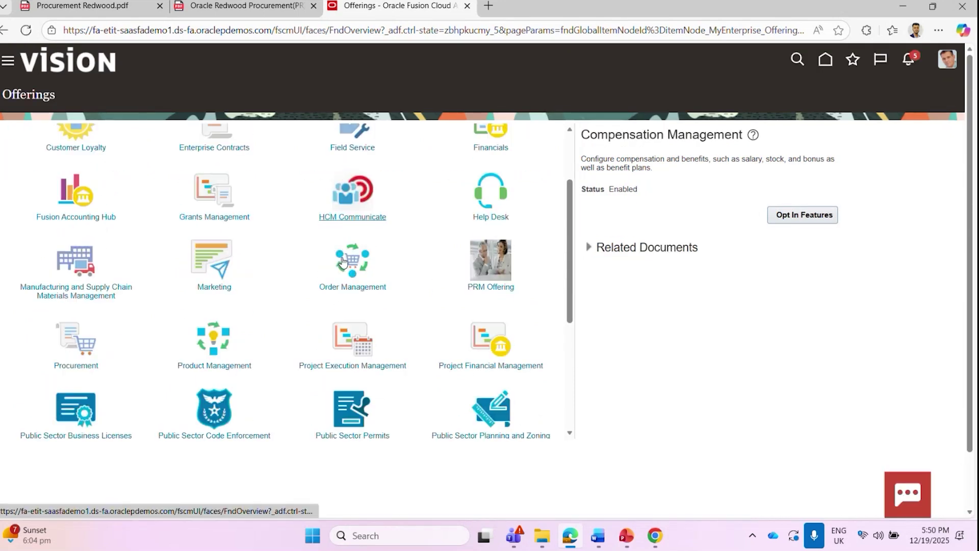
scroll(400, 262, "up", 2)
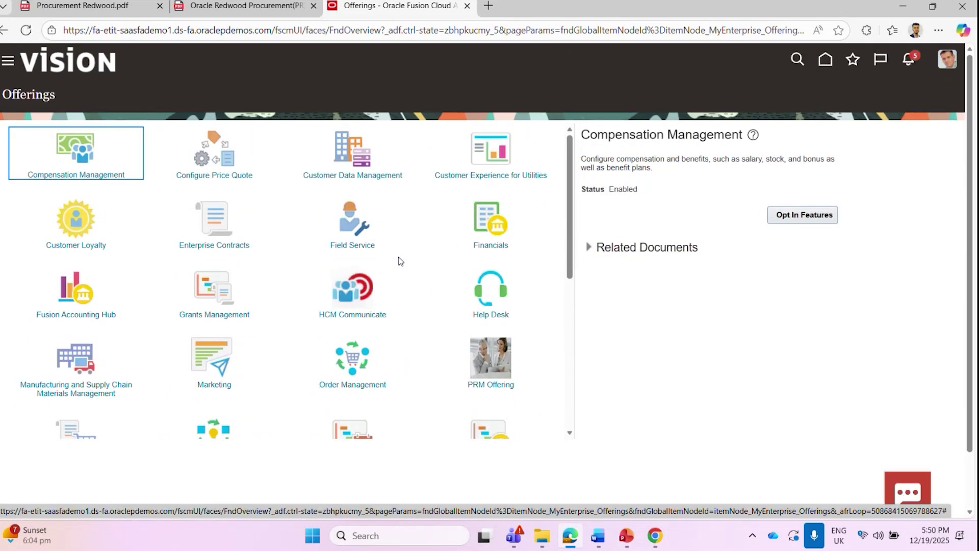
scroll(260, 332, "down", 2)
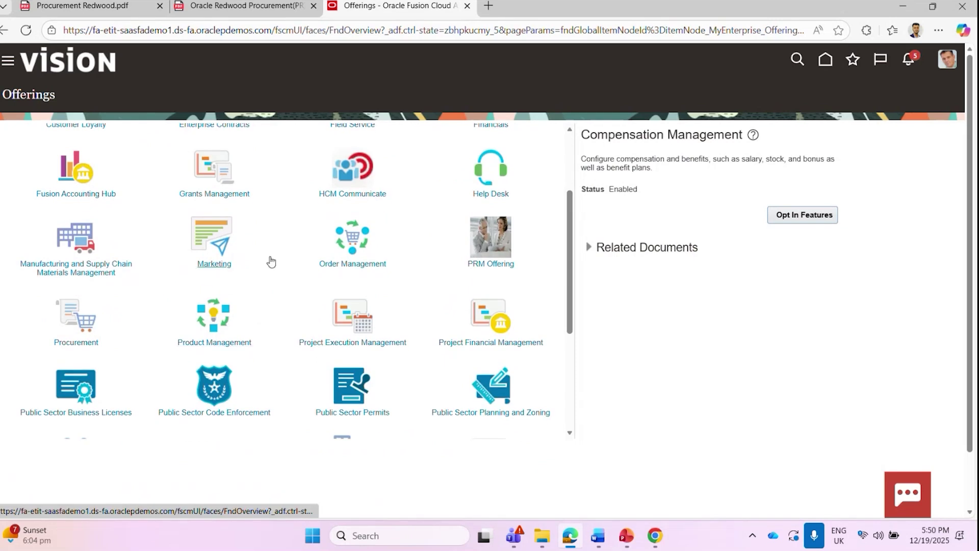
left_click(70, 322)
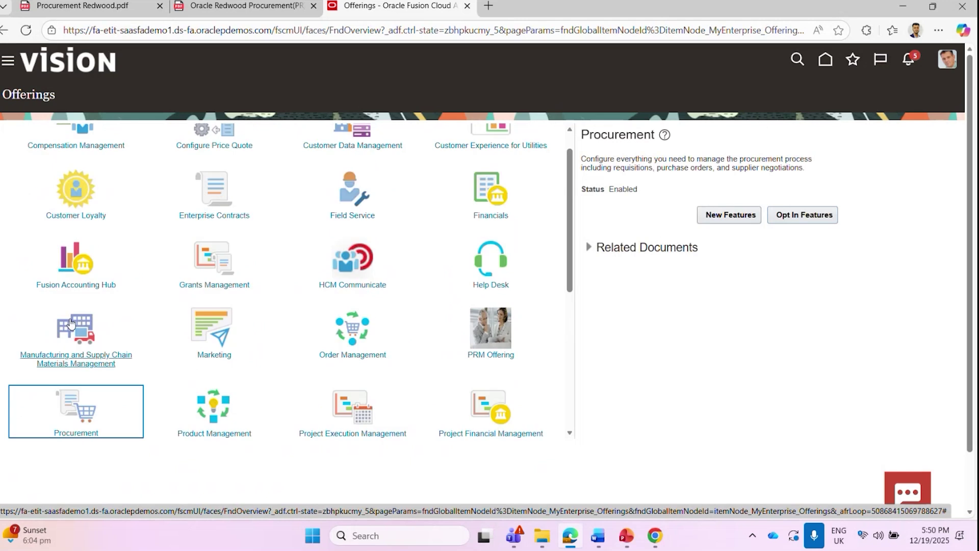
left_click(813, 217)
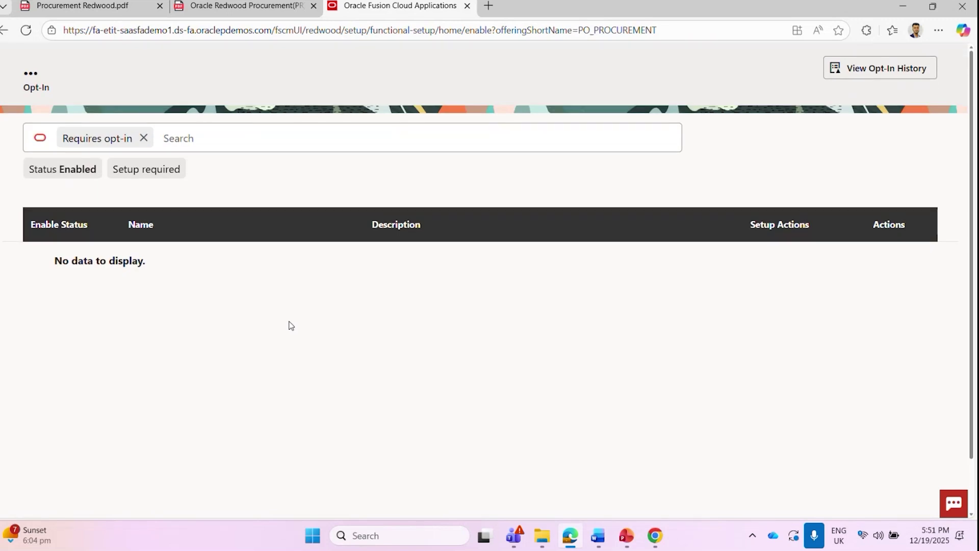
Step: Try the Requires opt-in and Setup required filters on the feature list, and reopen Procurement's opt-in page from Offerings
left_click(144, 137)
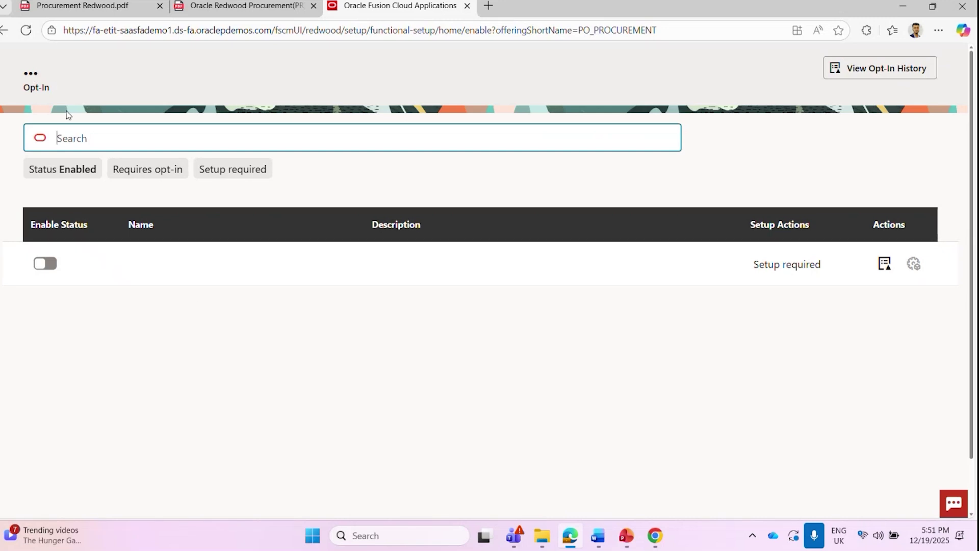
left_click(137, 172)
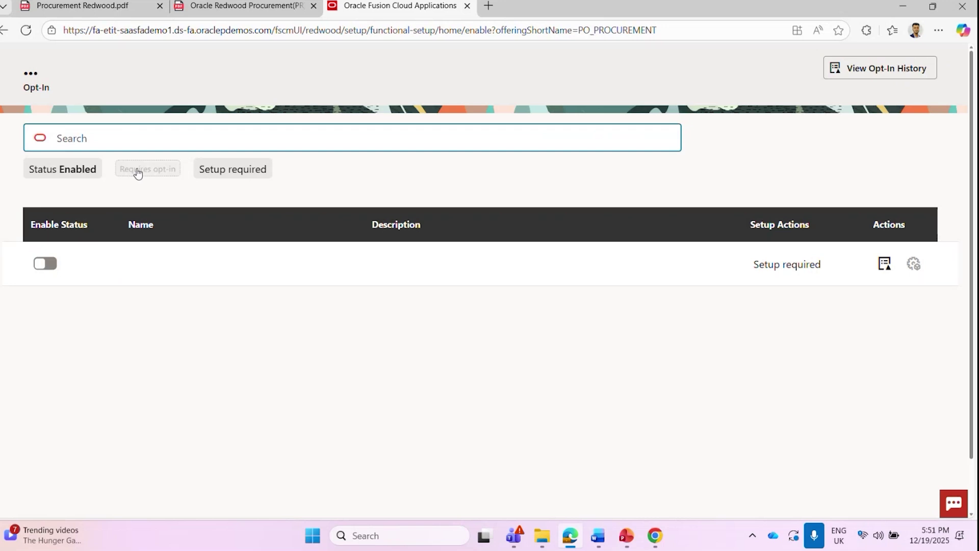
left_click(147, 173)
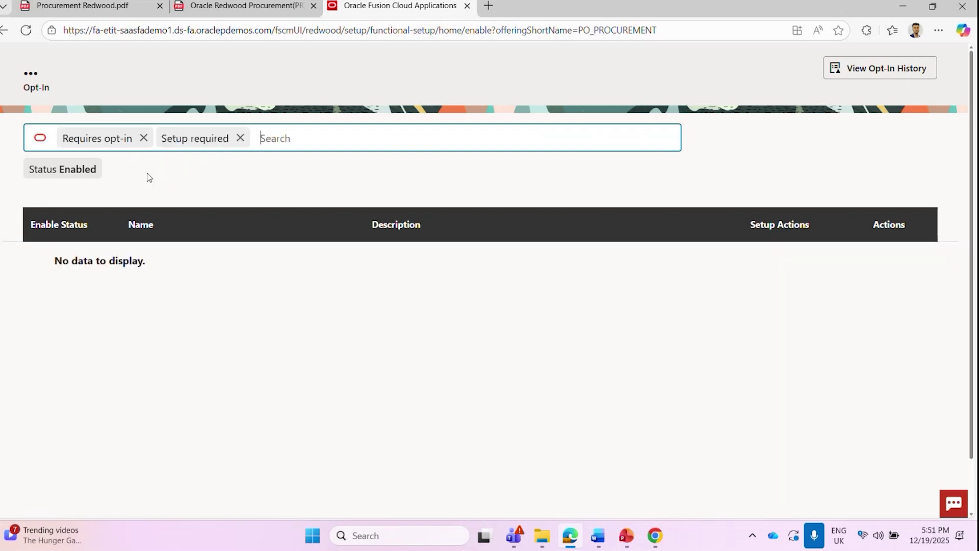
left_click(4, 30)
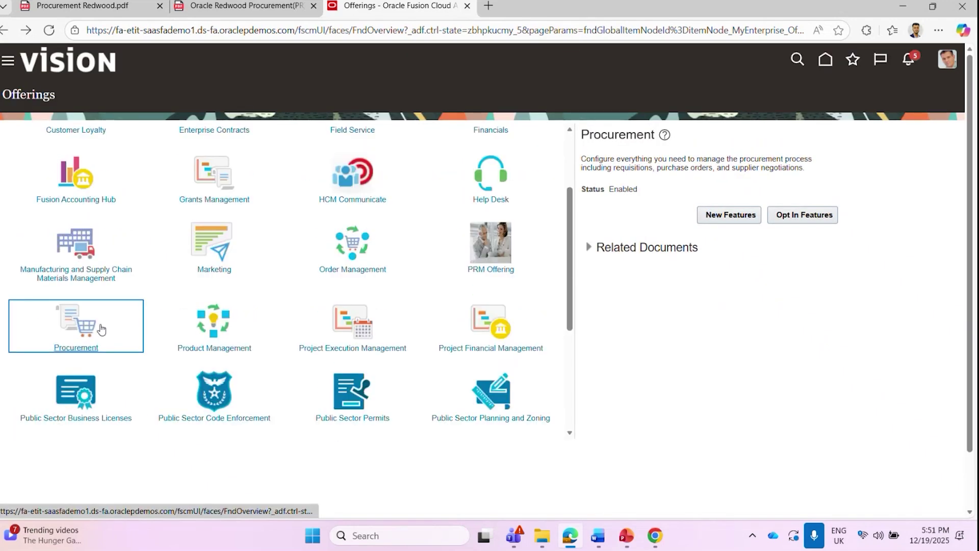
left_click(802, 216)
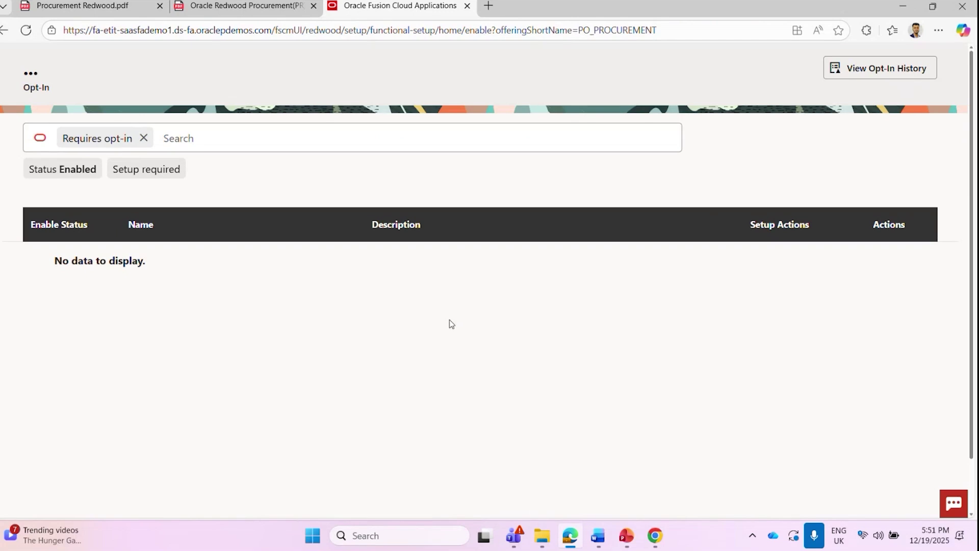
Step: Remove the Requires opt-in filter and toggle the enable status of the listed Procurement feature
left_click(67, 172)
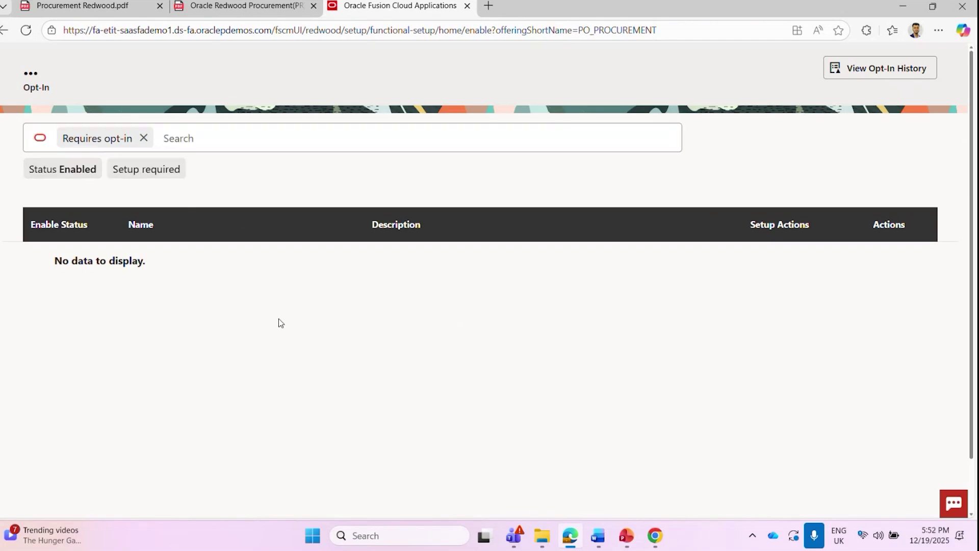
scroll(279, 322, "down", 1)
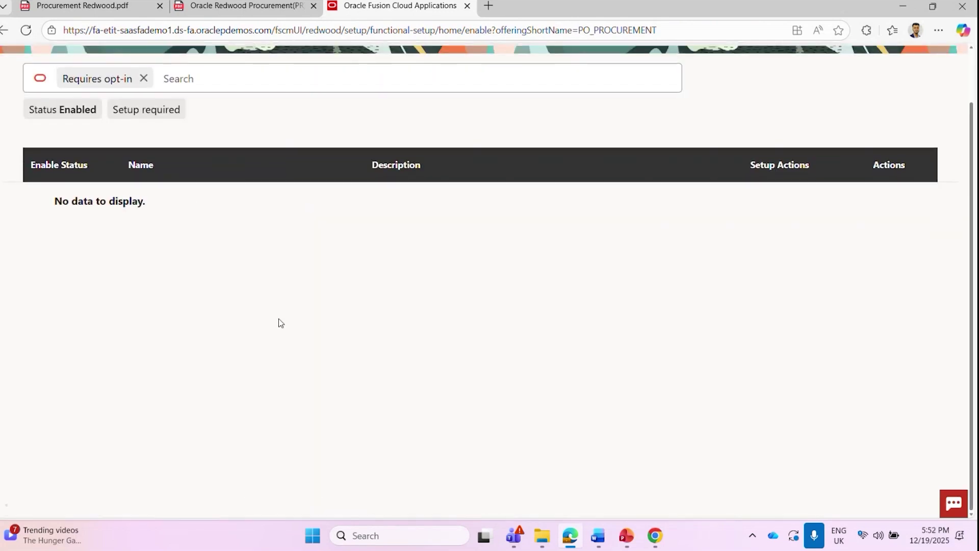
scroll(280, 322, "up", 1)
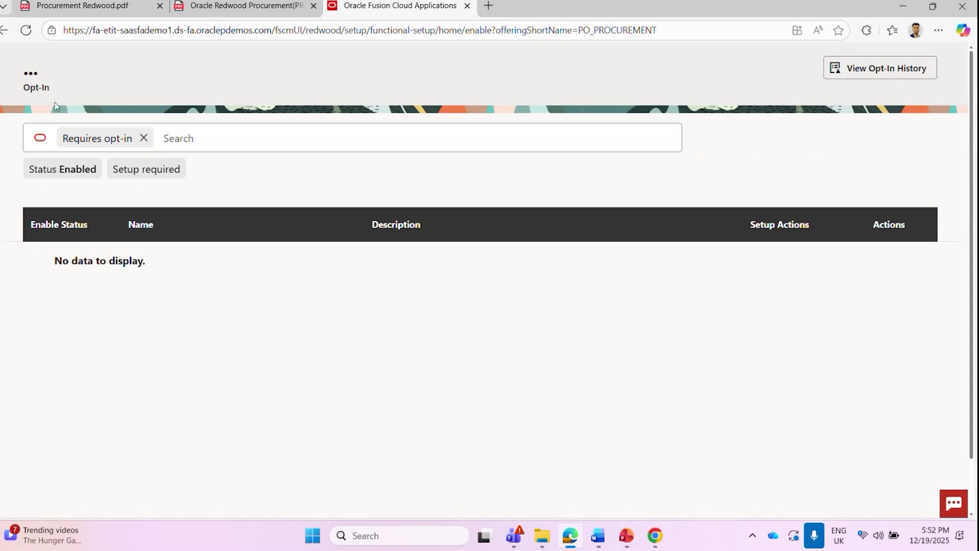
left_click(144, 138)
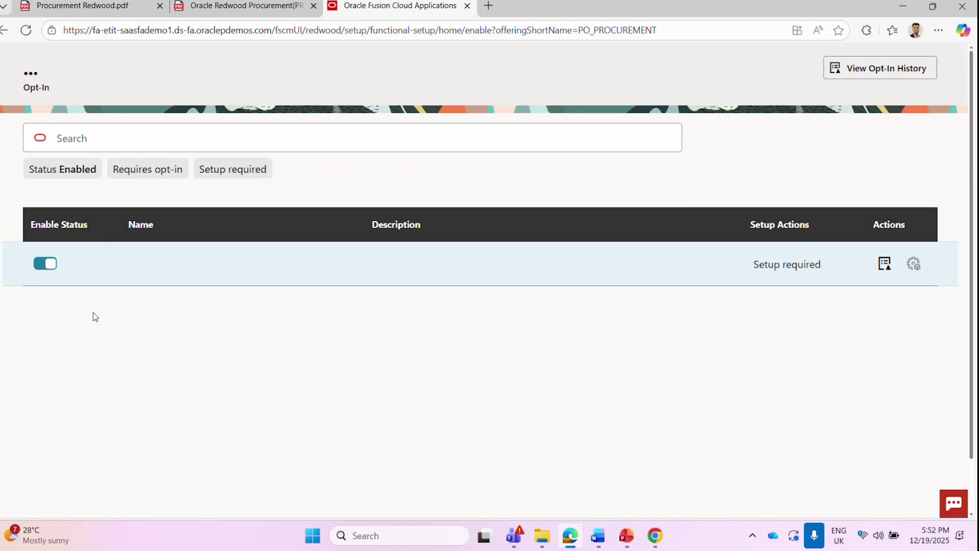
left_click(46, 264)
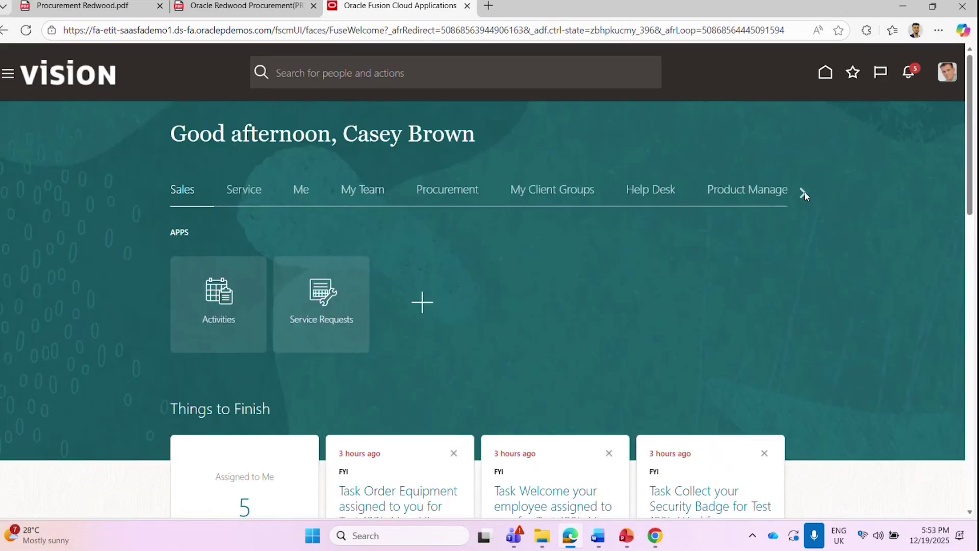
Step: From the home page, open the My Enterprise offerings, bring up Procurement's Opt In Features page and reload it
left_click(803, 193)
left_click(803, 194)
left_click(804, 193)
left_click(803, 193)
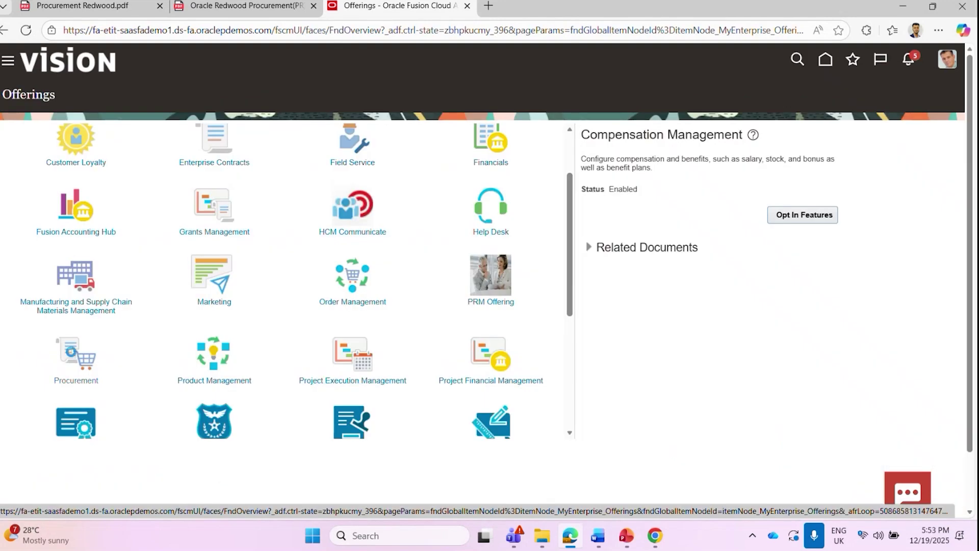
left_click(72, 356)
left_click(814, 223)
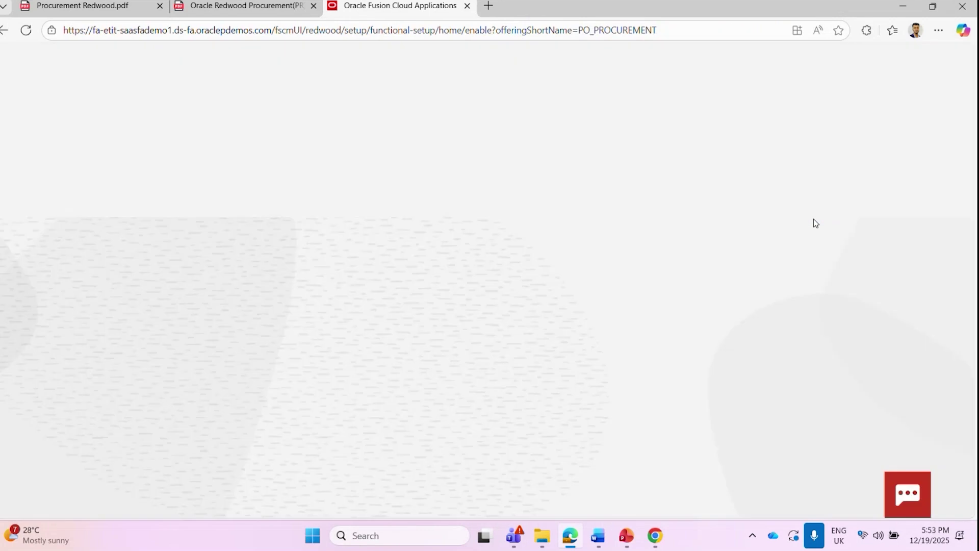
left_click(25, 35)
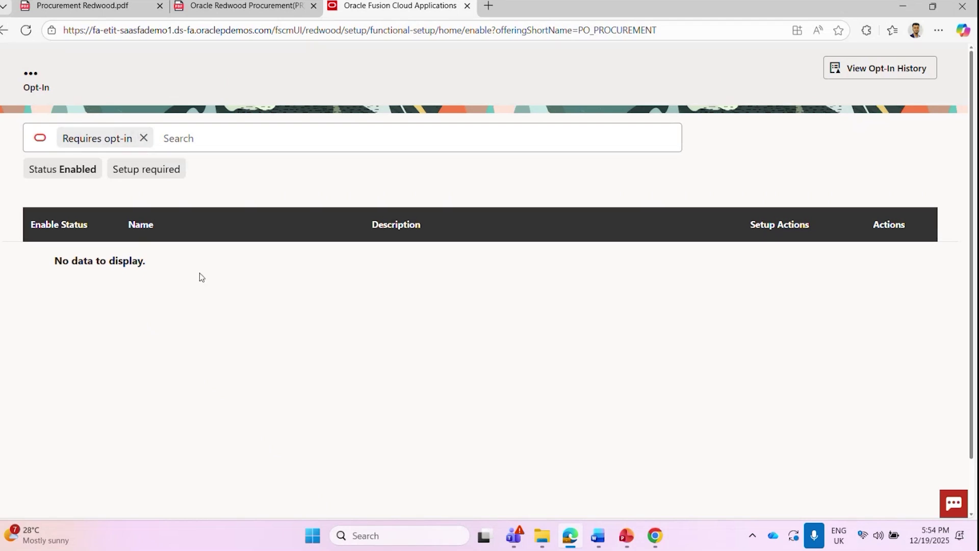
Step: Leave the Procurement opt-in feature list and return to the Offerings page
left_click(200, 136)
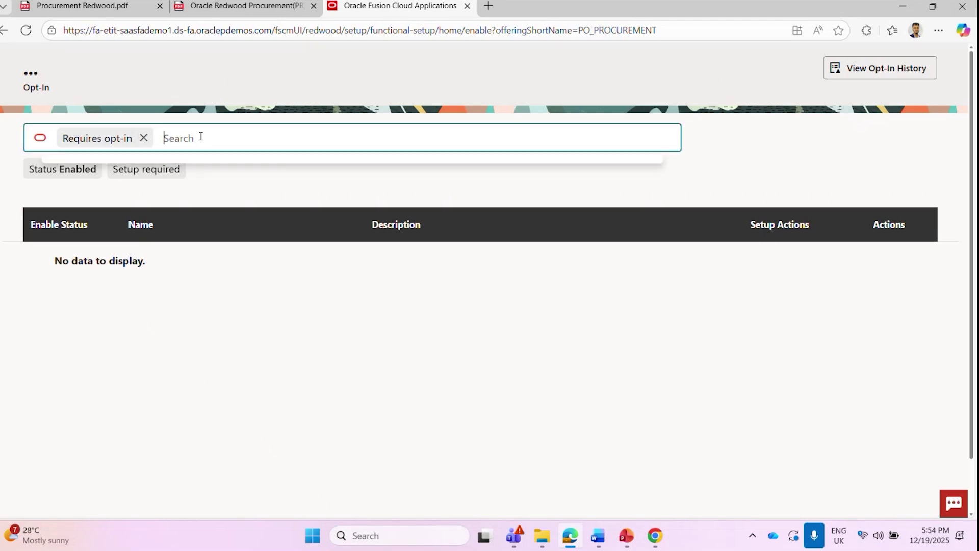
left_click(480, 316)
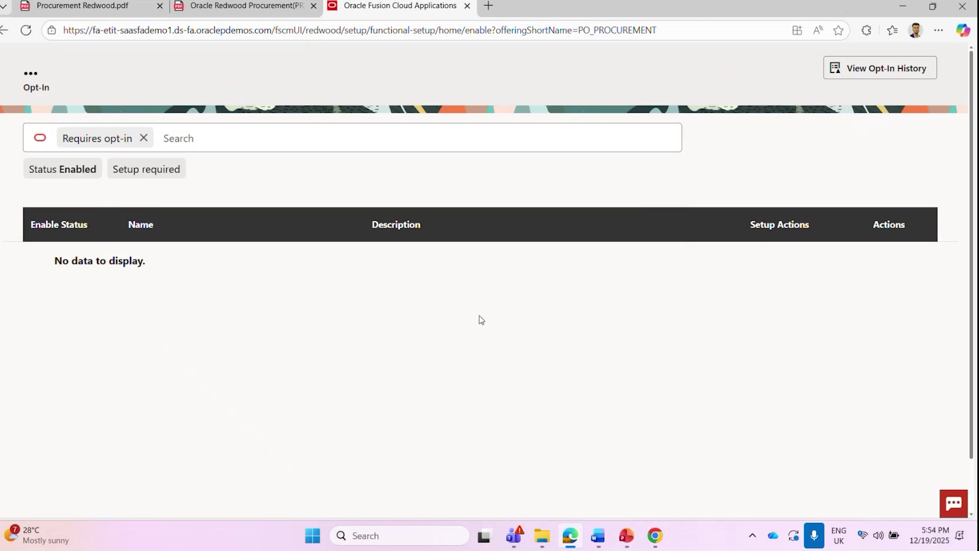
left_click(4, 30)
Step: Switch to the Oracle Fusion session in Chrome and open the My Enterprise offerings
left_click(660, 544)
left_click(50, 35)
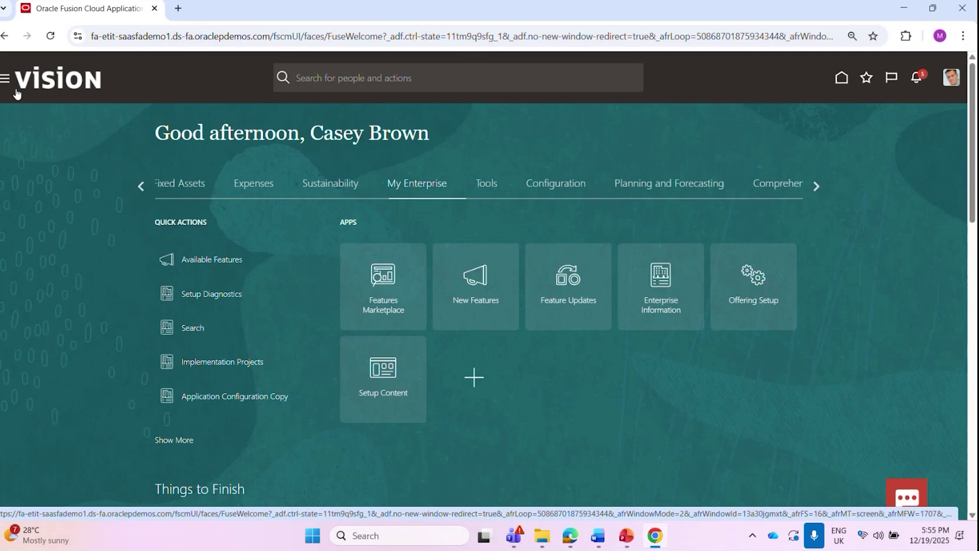
left_click(4, 79)
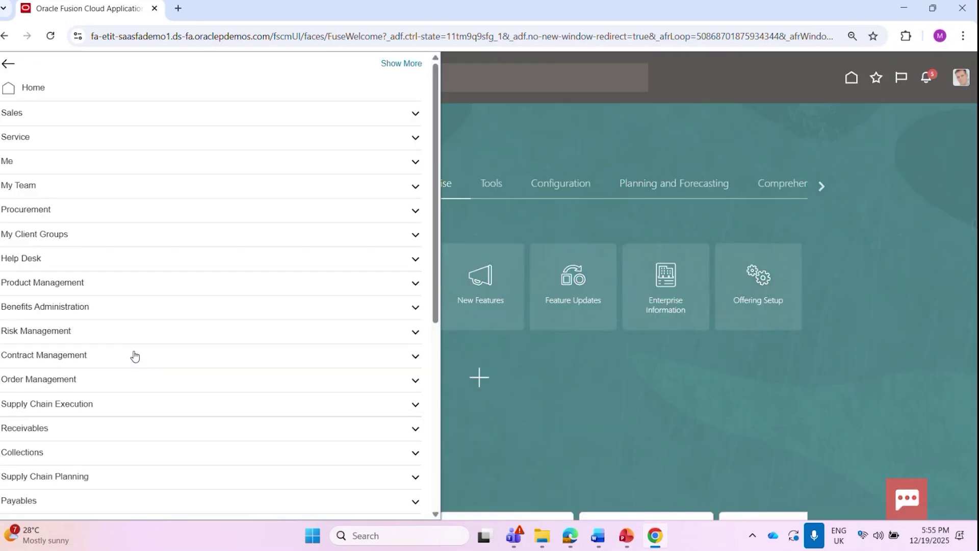
scroll(128, 358, "down", 5)
left_click(27, 385)
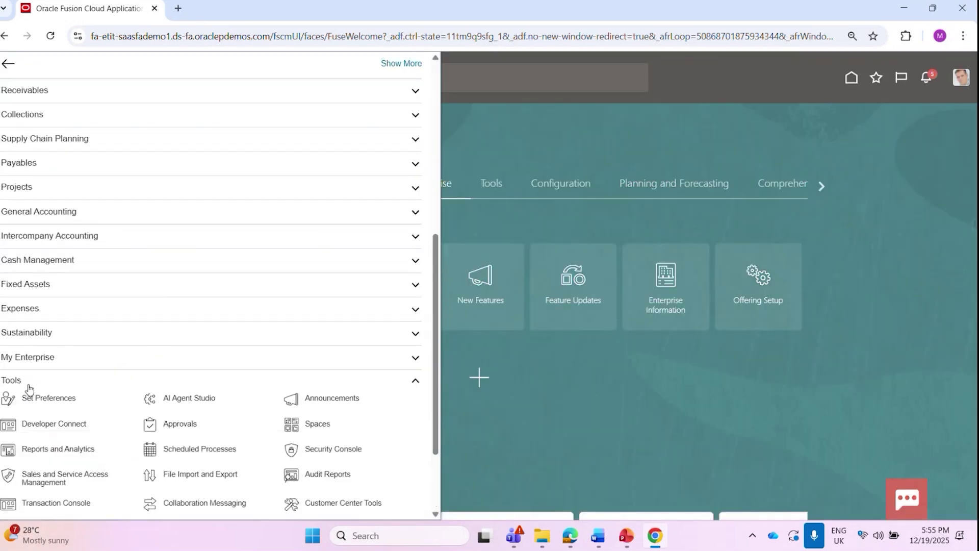
scroll(62, 357, "down", 3)
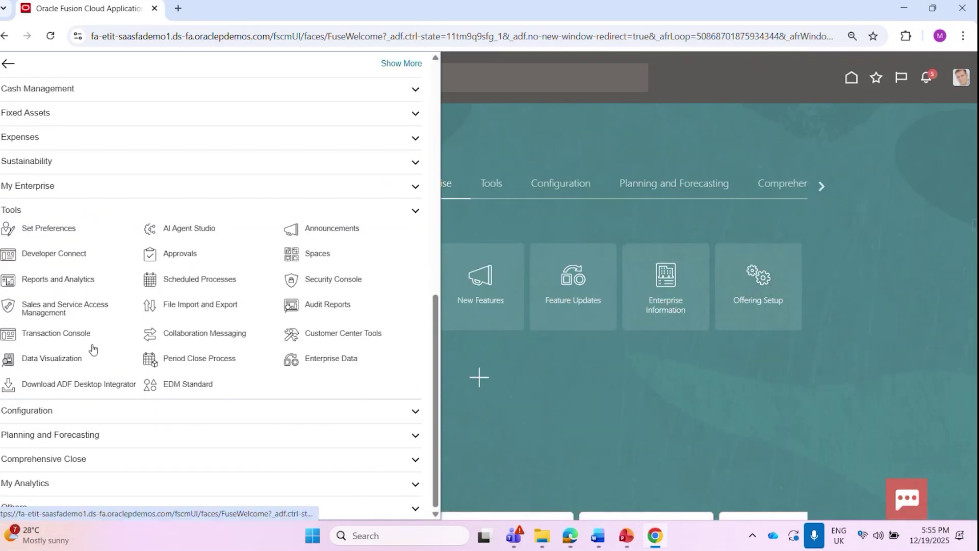
left_click(55, 190)
left_click(36, 203)
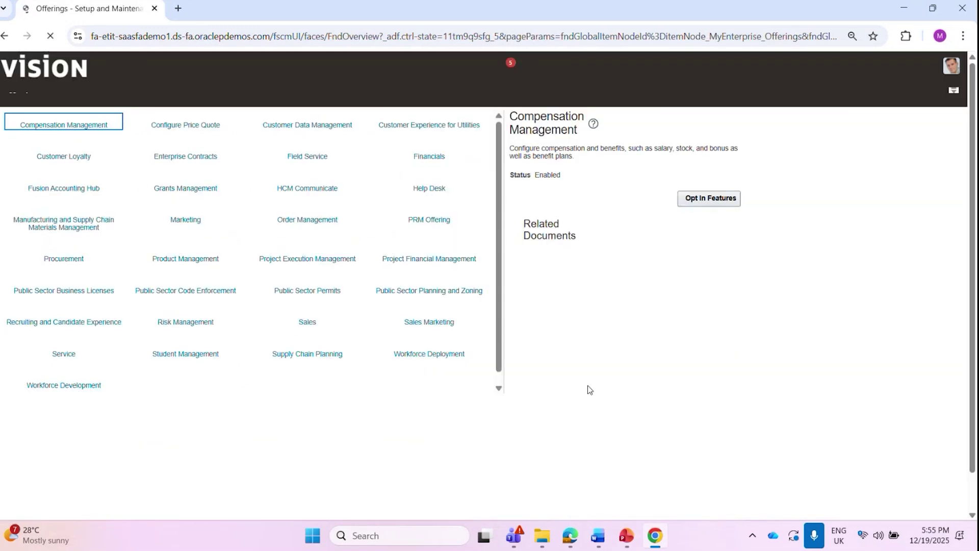
Step: Select the Procurement offering in the Chrome session and open its Opt In Features page
scroll(167, 291, "down", 1)
scroll(167, 292, "down", 1)
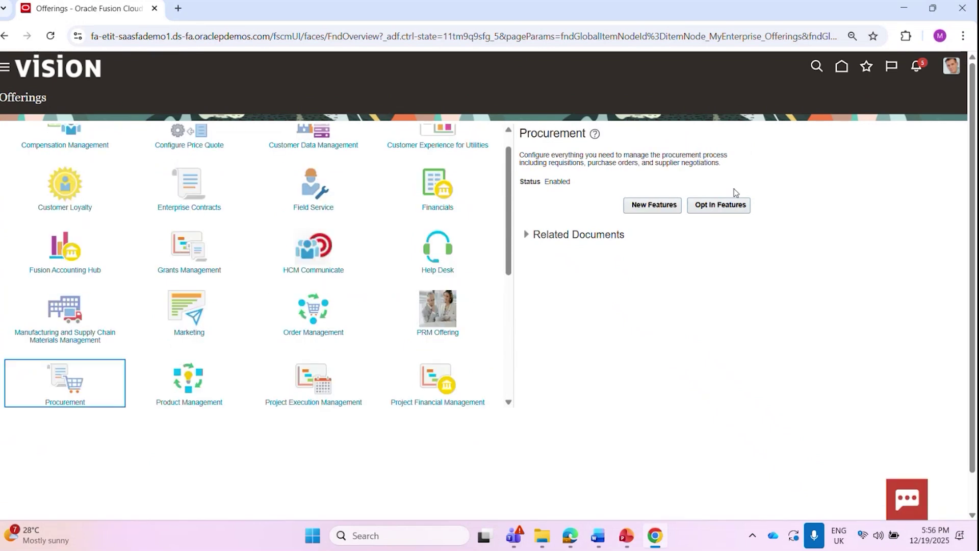
left_click(724, 207)
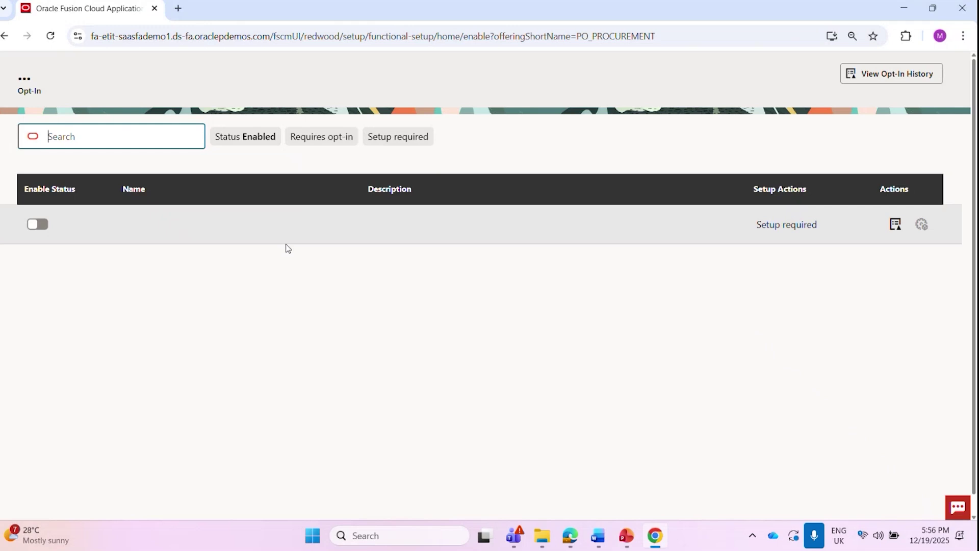
Step: Try the Requires opt-in filter on Procurement's feature list and remove it again
left_click(322, 139)
left_click(173, 133)
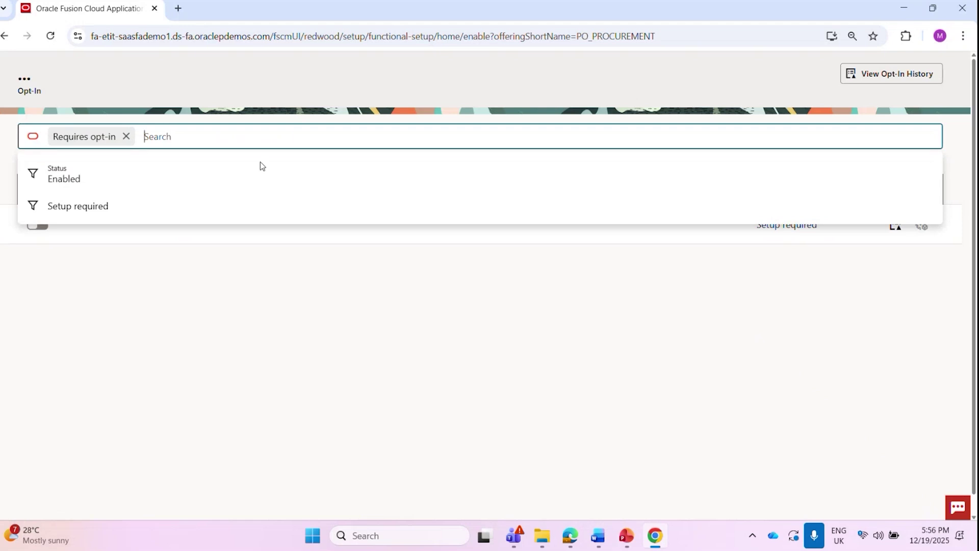
left_click(221, 289)
left_click(126, 136)
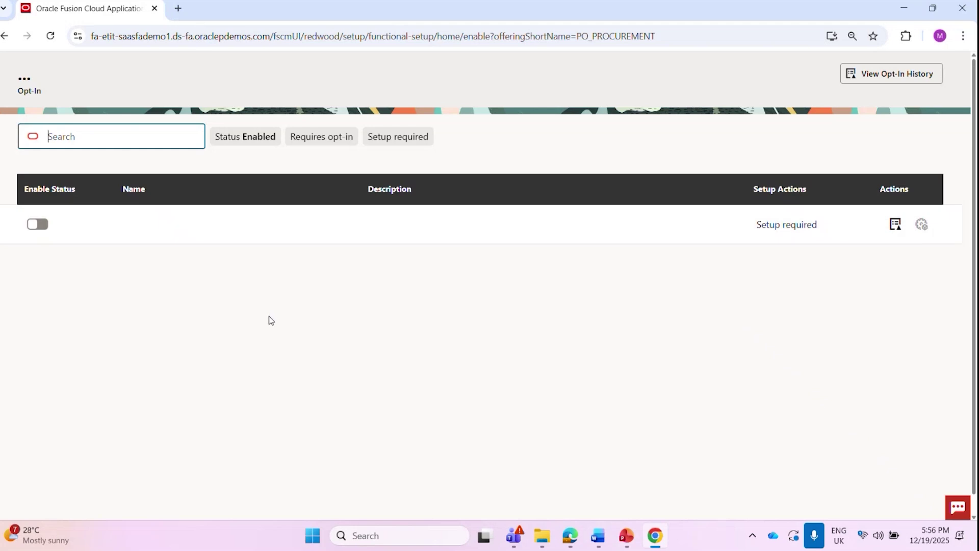
Step: Switch back to the Oracle Fusion session in Edge and select the Procurement offering
key("alt+Tab")
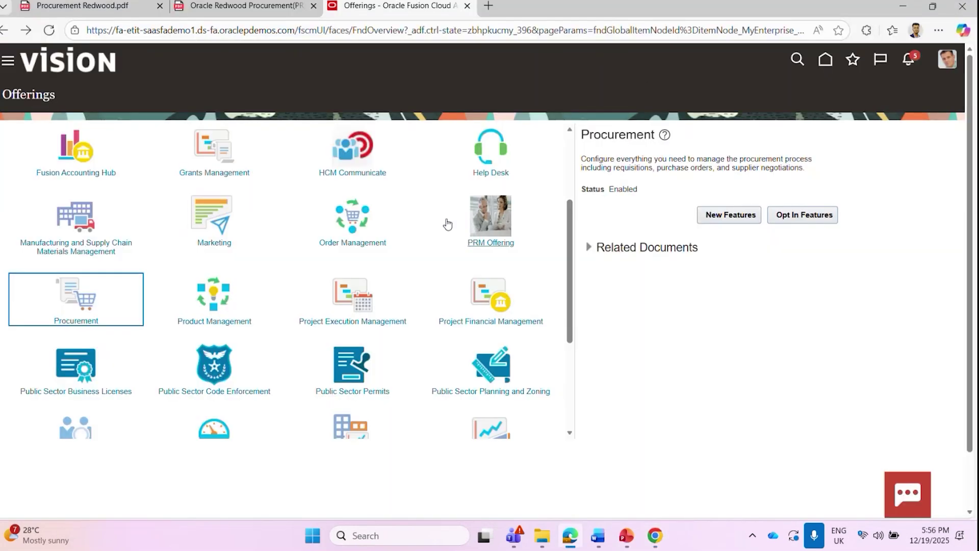
scroll(352, 378, "down", 1)
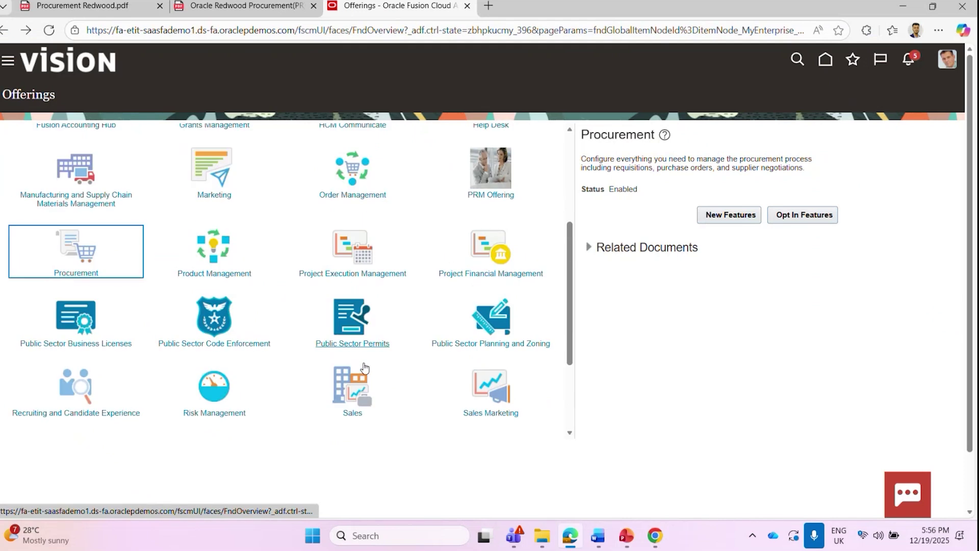
left_click(91, 249)
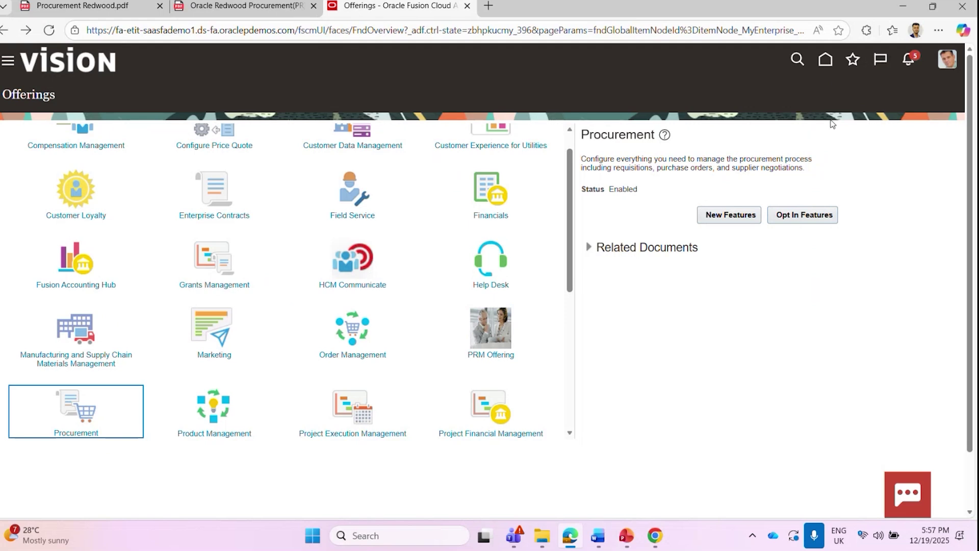
Step: Go to the Setup and Maintenance work area and open its global task search
left_click(947, 68)
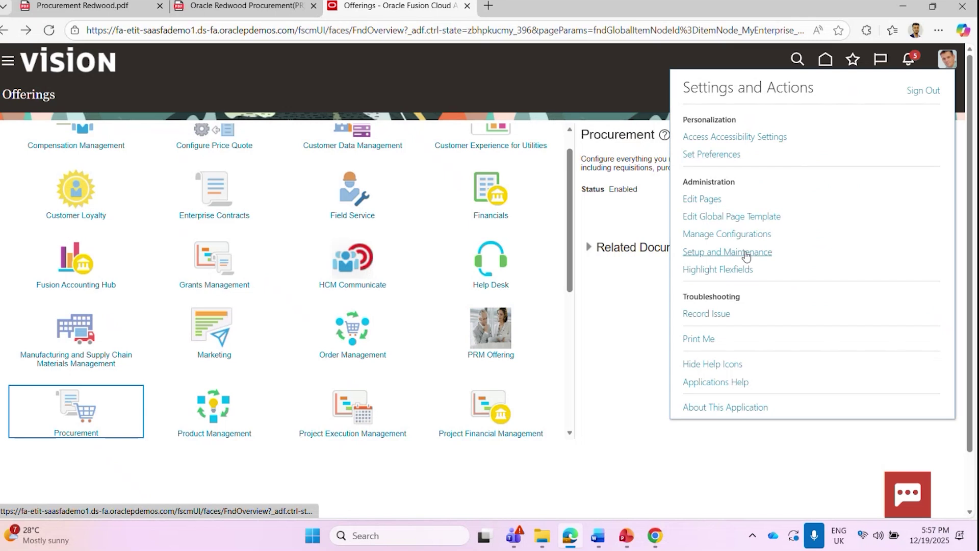
left_click(729, 252)
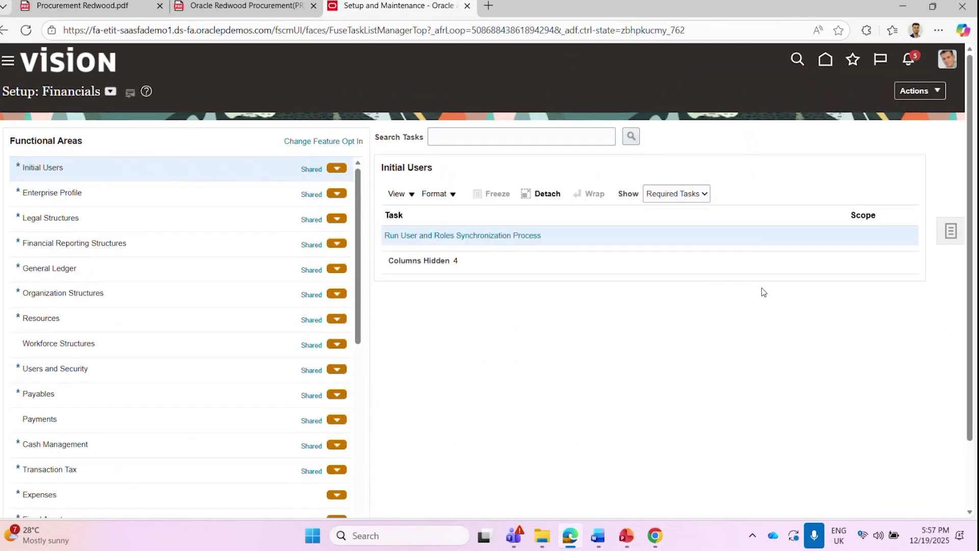
left_click(947, 231)
left_click(841, 237)
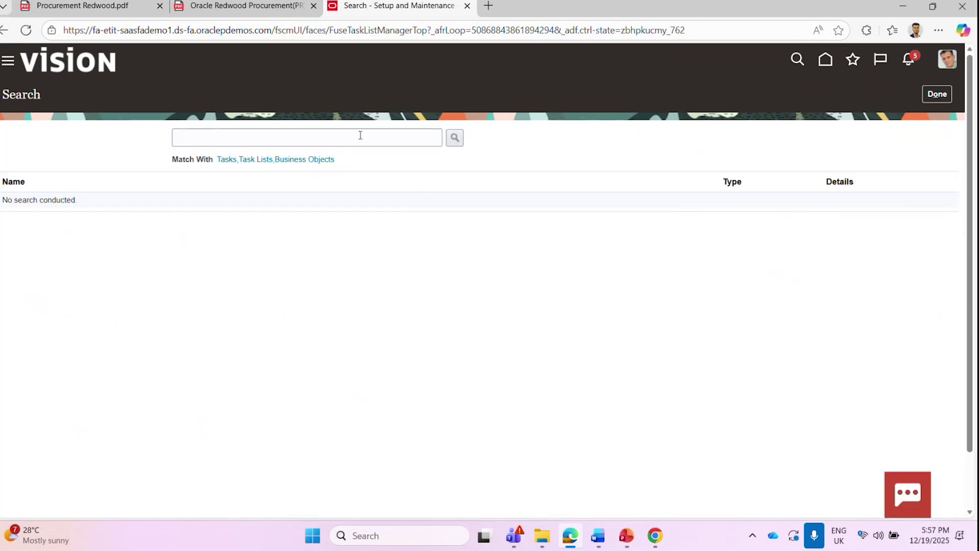
Step: Search the setup tasks for Manage Administrator Profile Values and open that task
left_click(297, 134)
type("Manage Administrator Profile Values")
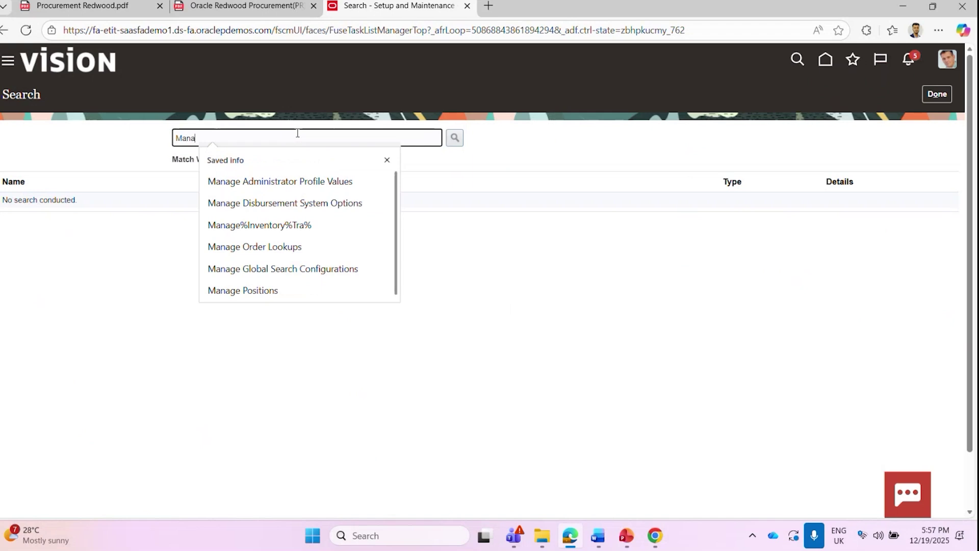
left_click(280, 183)
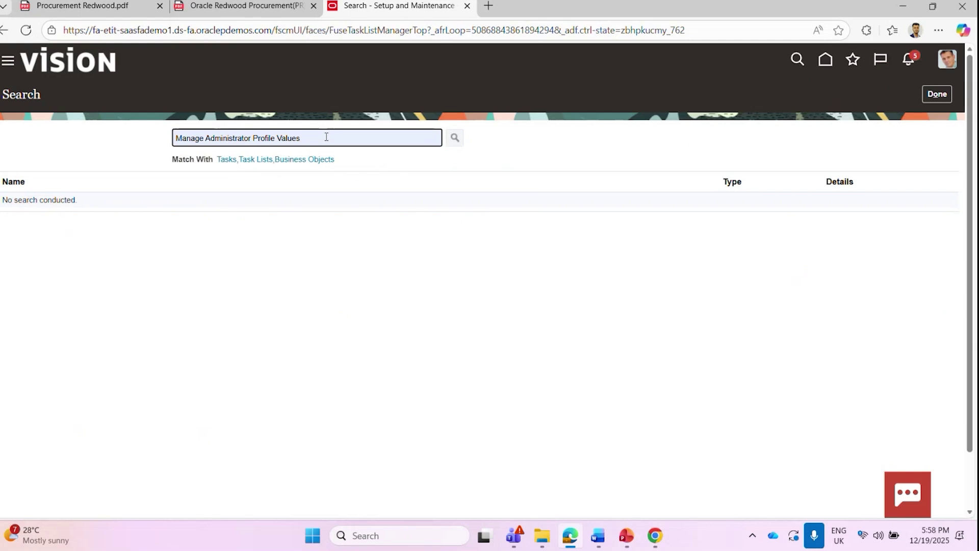
key("Return")
left_click(44, 203)
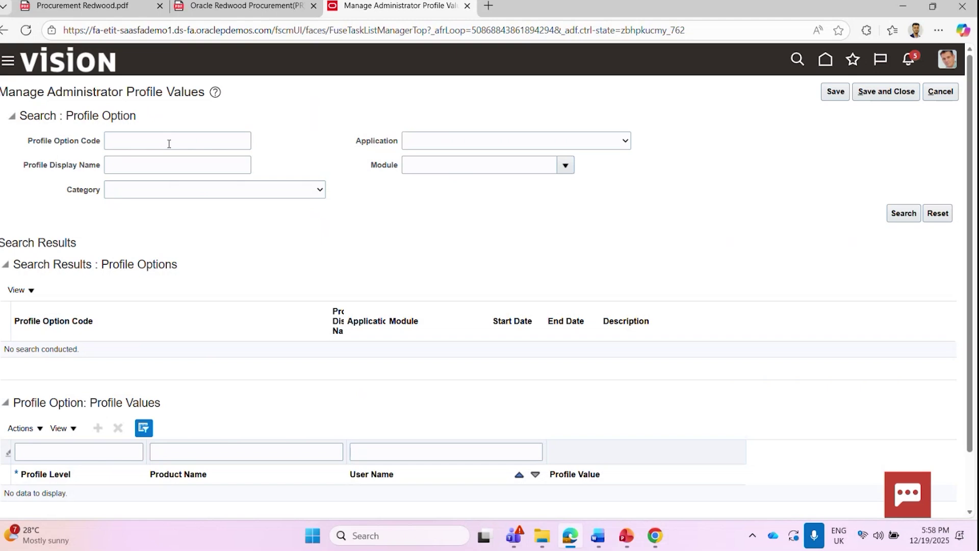
Step: Copy the profile option code ORA_FND_SEARCH_EXT_ENABLED from section 6.4 of the lab guide PDF
left_click(241, 6)
scroll(408, 280, "up", 3)
scroll(408, 280, "up", 20)
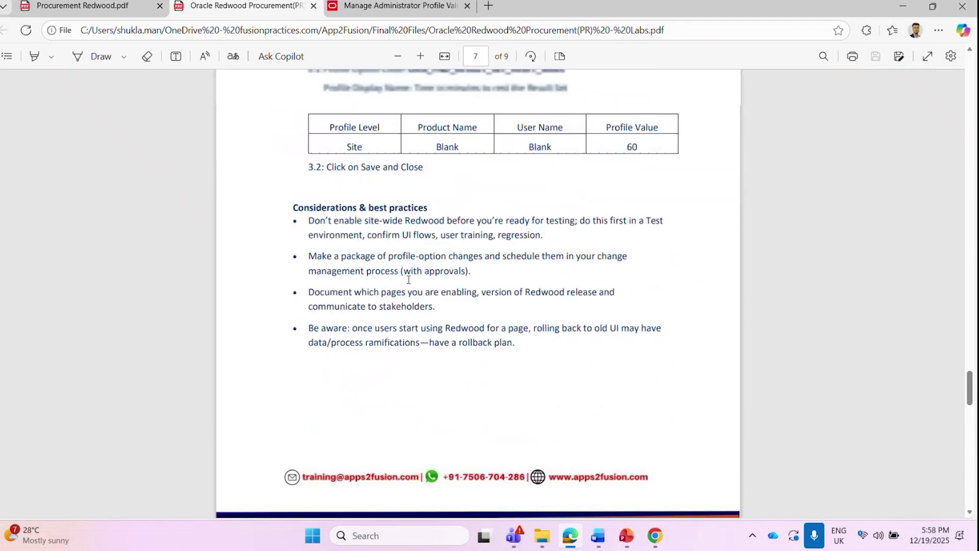
scroll(408, 279, "up", 6)
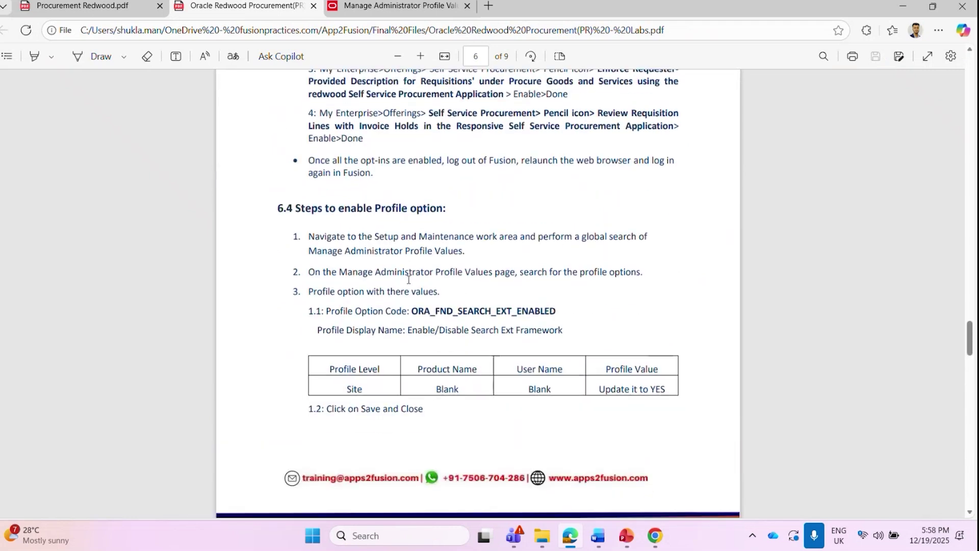
left_click_drag(410, 311, 556, 311)
key("ctrl+c")
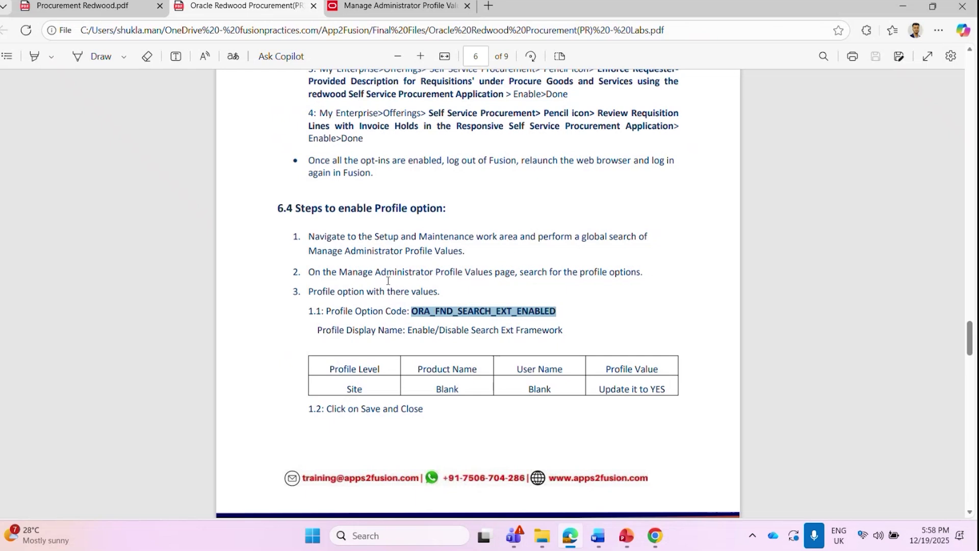
Step: Search the administrator profile options for the code ORA_FND_SEARCH_EXT_ENABLED
left_click(356, 15)
left_click(197, 139)
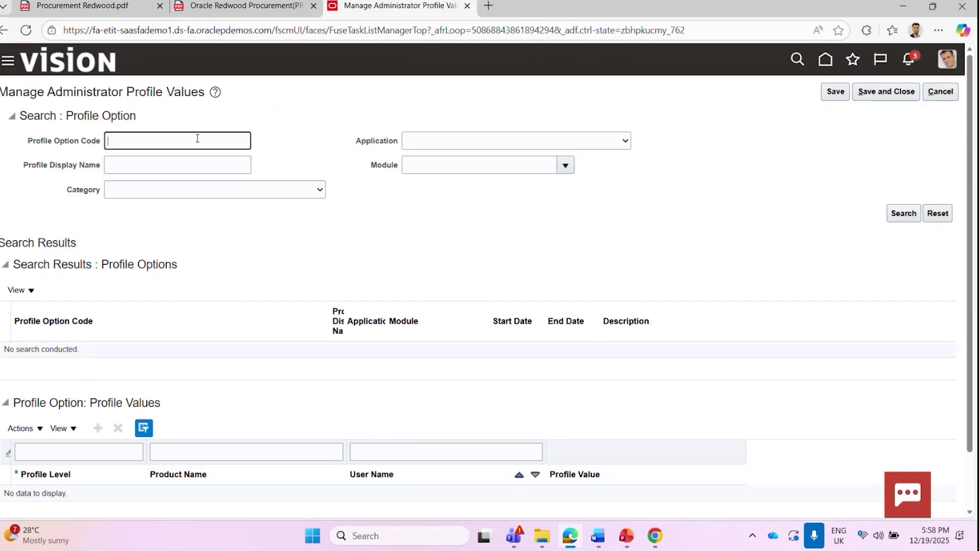
key("ctrl+v")
key("Return")
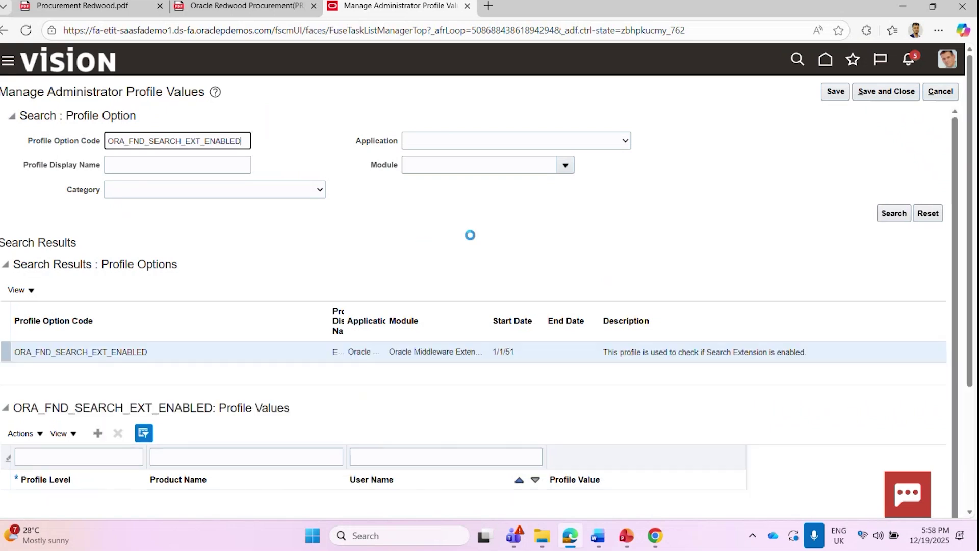
Step: Set the Site-level profile value of ORA_FND_SEARCH_EXT_ENABLED to Yes and save
scroll(469, 239, "down", 2)
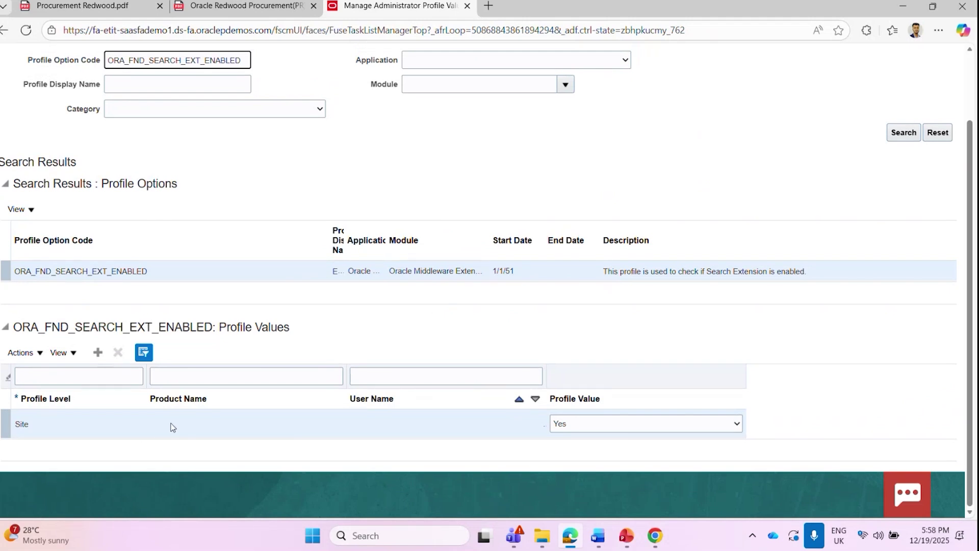
left_click(599, 427)
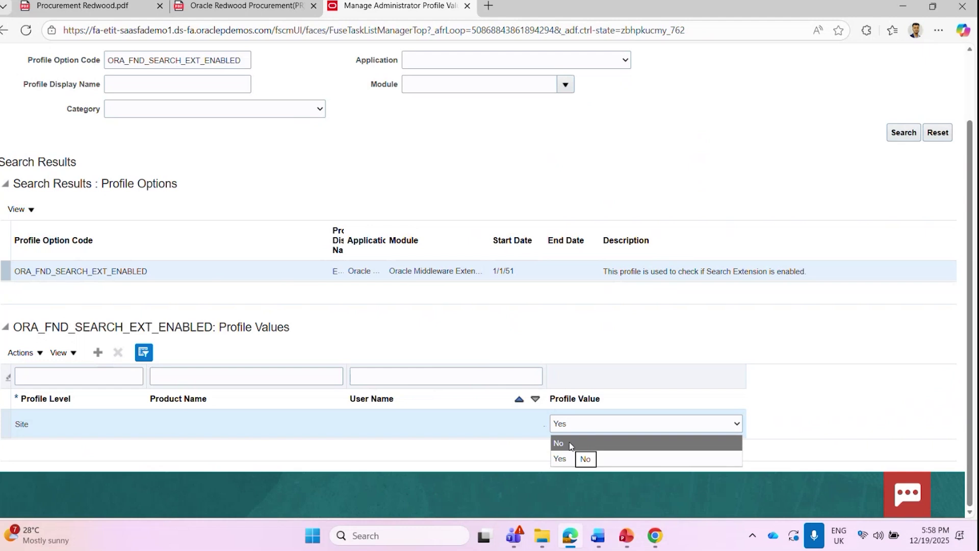
left_click(568, 461)
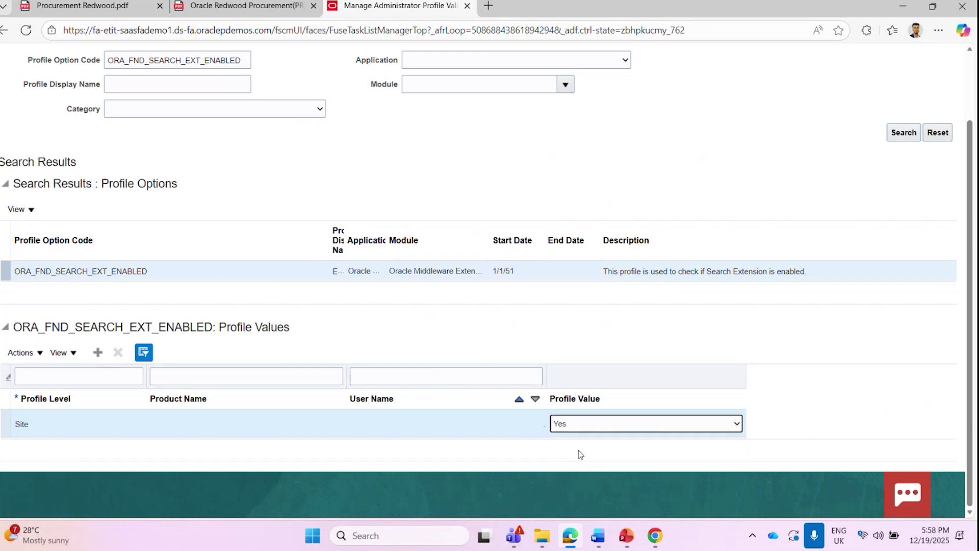
scroll(805, 168, "up", 2)
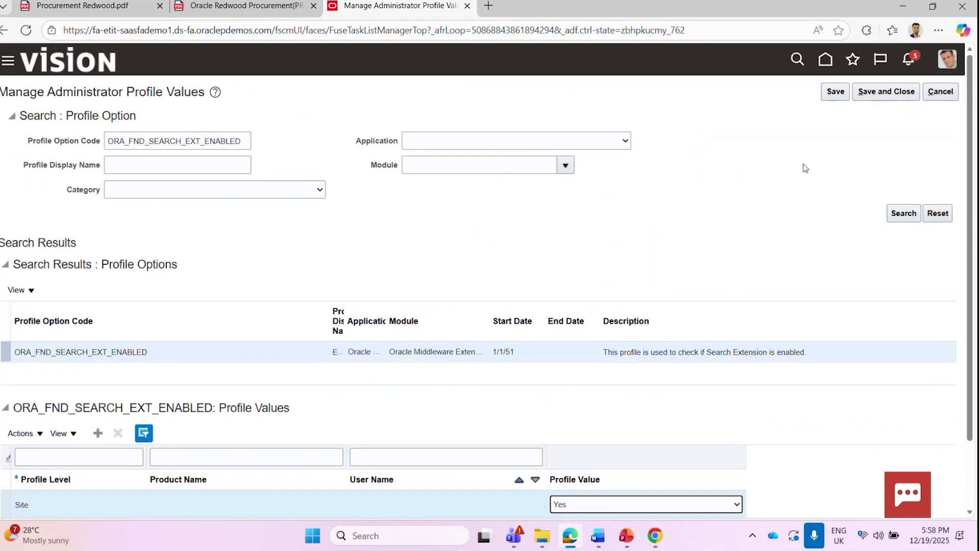
left_click(835, 92)
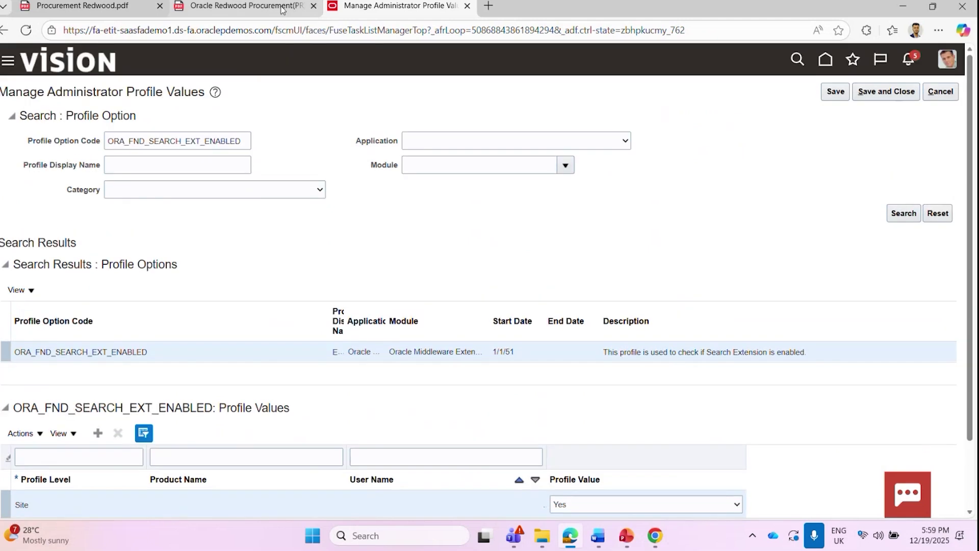
Step: Copy the profile option code ORA_FND_SEARCH_FETCH_COUNT from item 2.1 of the lab guide PDF
left_click(252, 5)
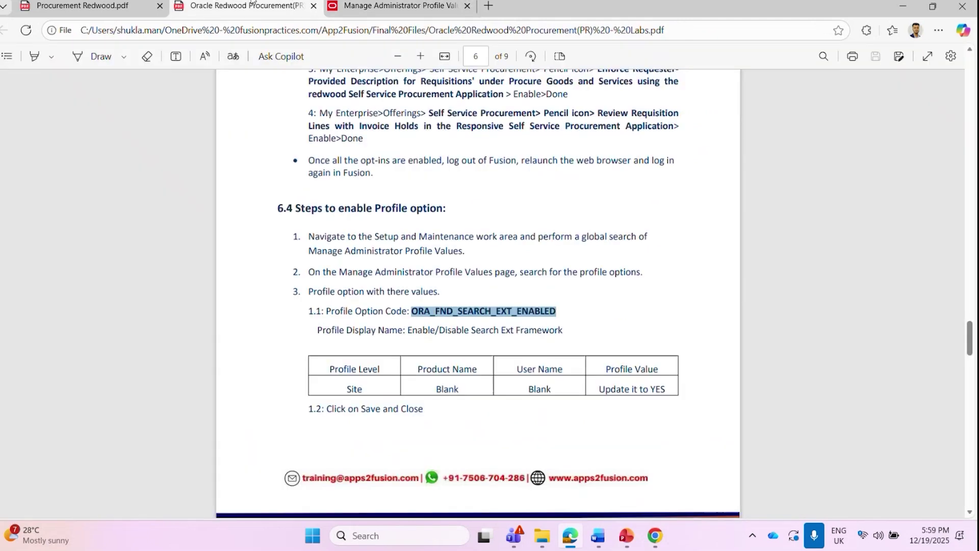
scroll(538, 336, "down", 4)
scroll(538, 336, "down", 2)
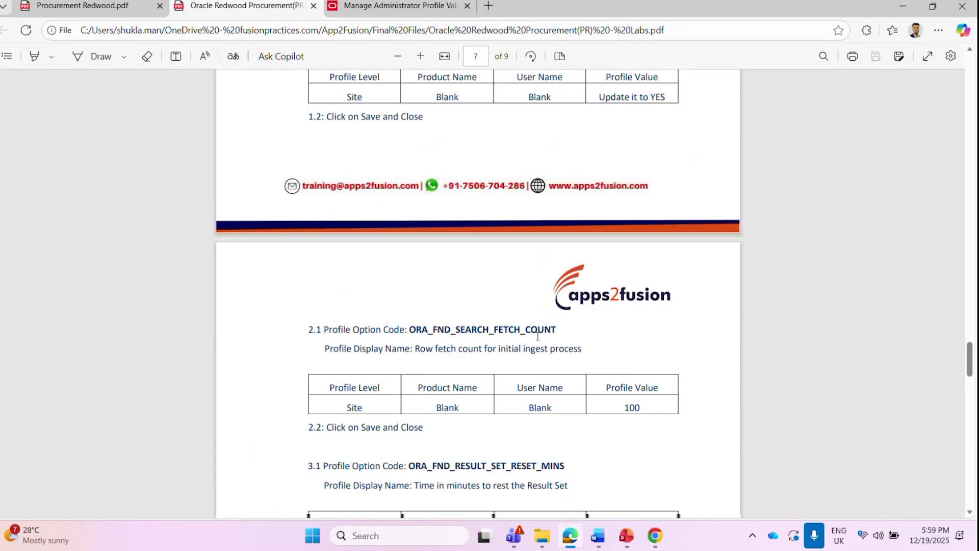
left_click_drag(409, 312, 556, 312)
key("ctrl+c")
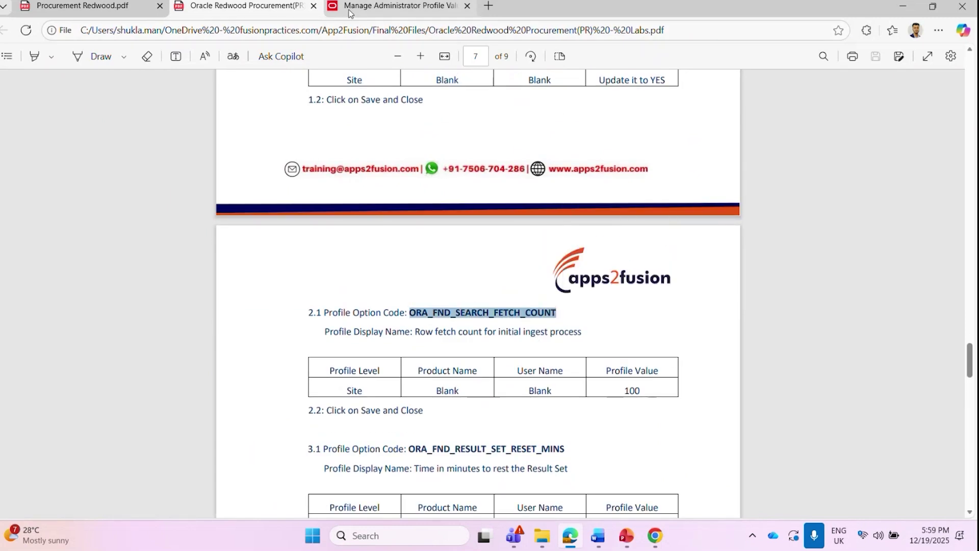
Step: Search the administrator profile options for the copied code ORA_FND_SEARCH_FETCH_COUNT
left_click(392, 5)
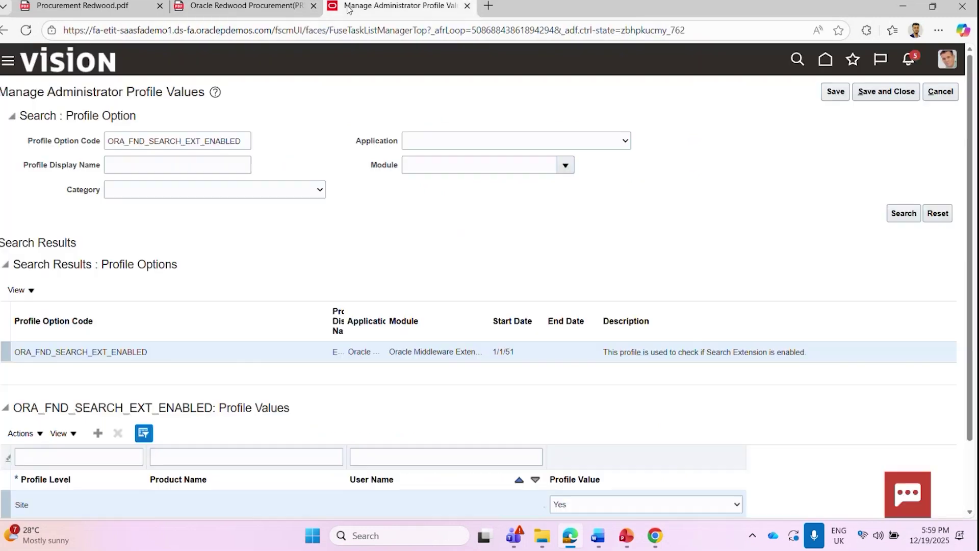
double_click(246, 141)
key("ctrl+v")
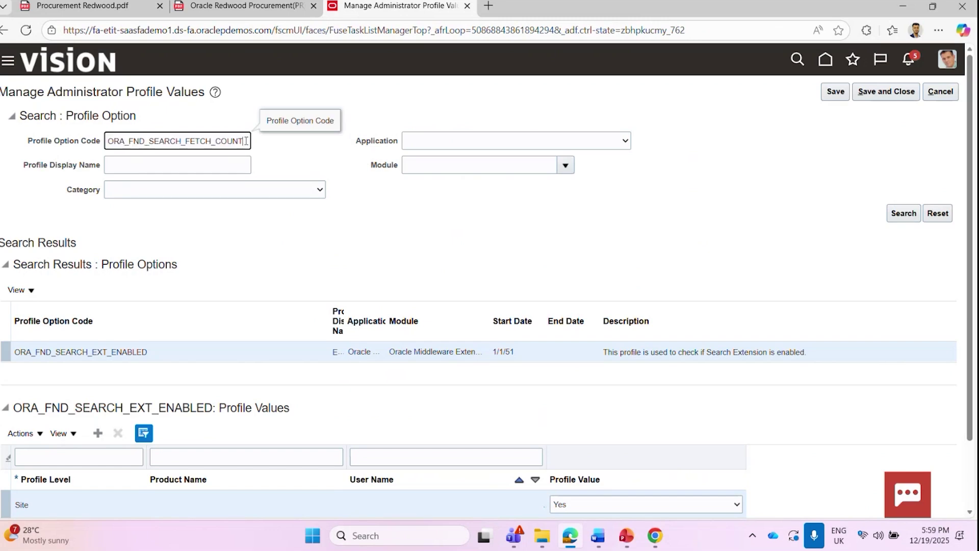
key("Return")
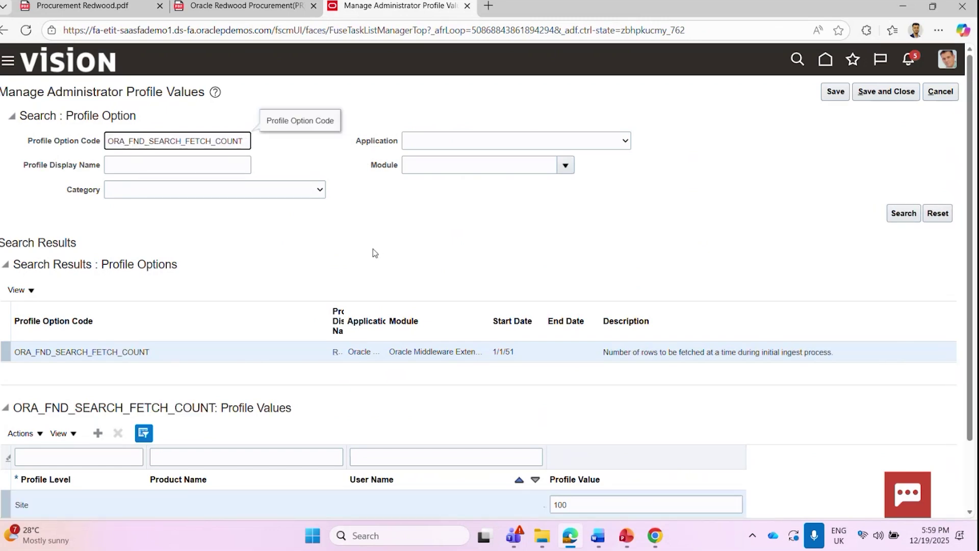
Step: Keep the Site-level profile value of ORA_FND_SEARCH_FETCH_COUNT at 100 and save
scroll(372, 249, "down", 1)
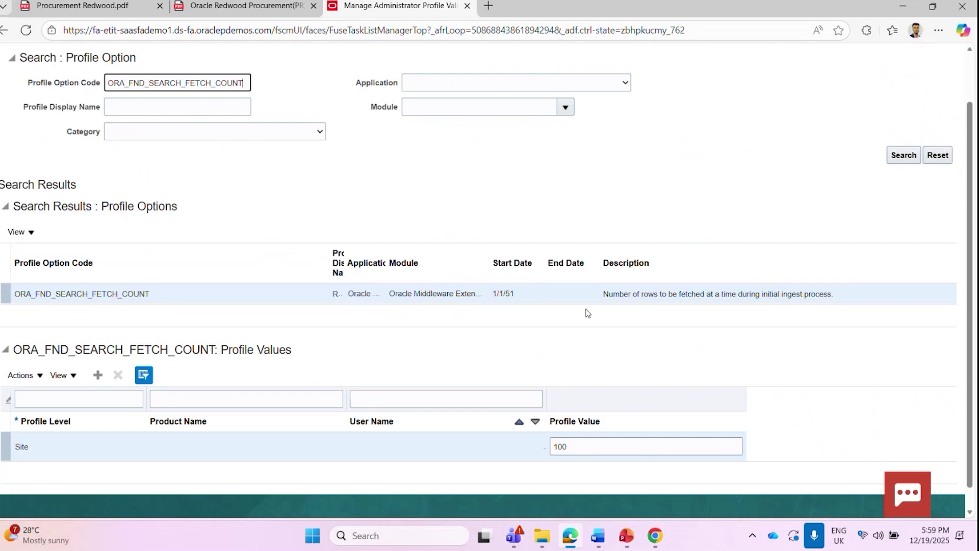
left_click(621, 444)
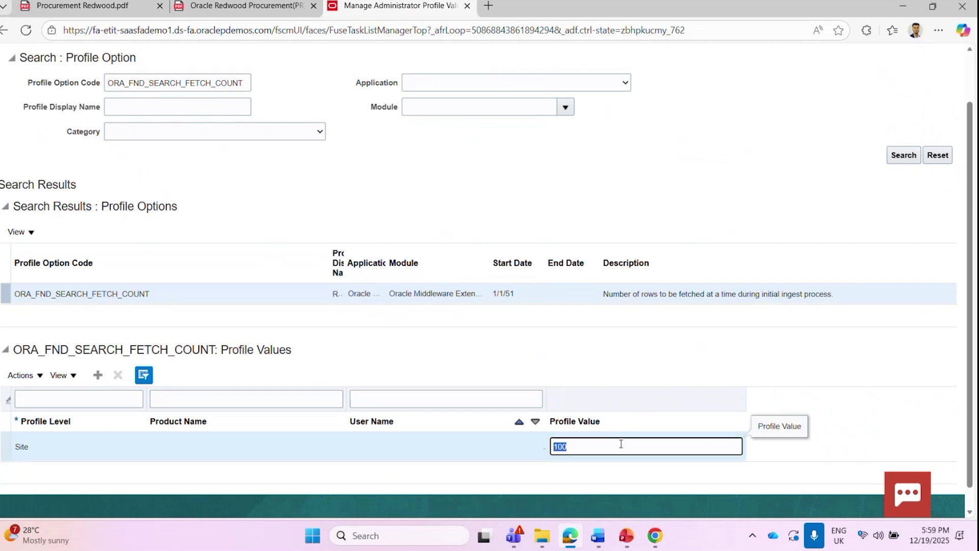
left_click(619, 445)
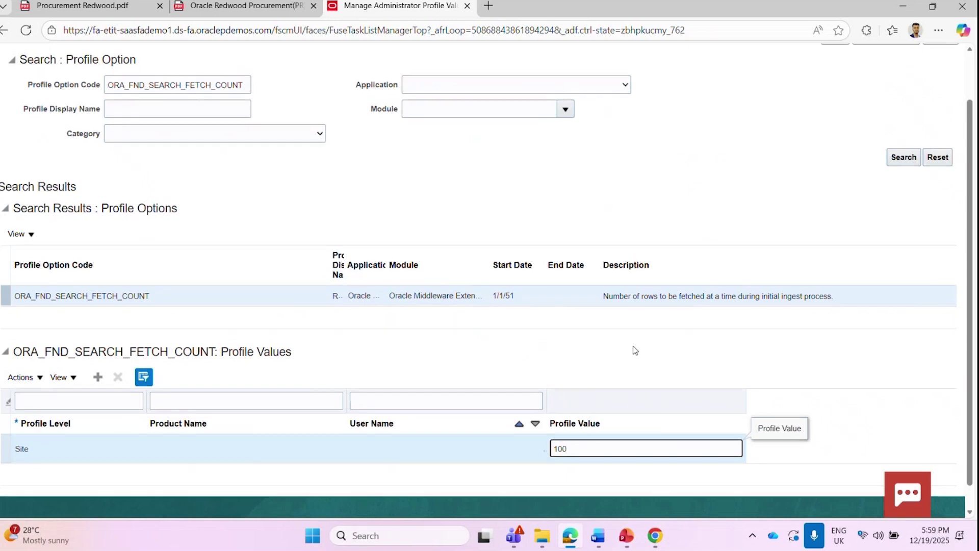
scroll(635, 350, "up", 2)
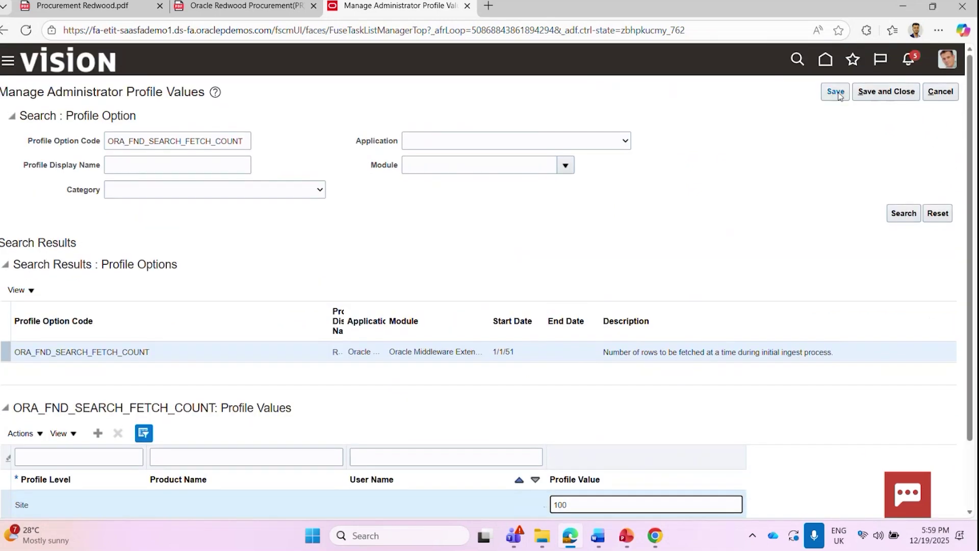
left_click(838, 97)
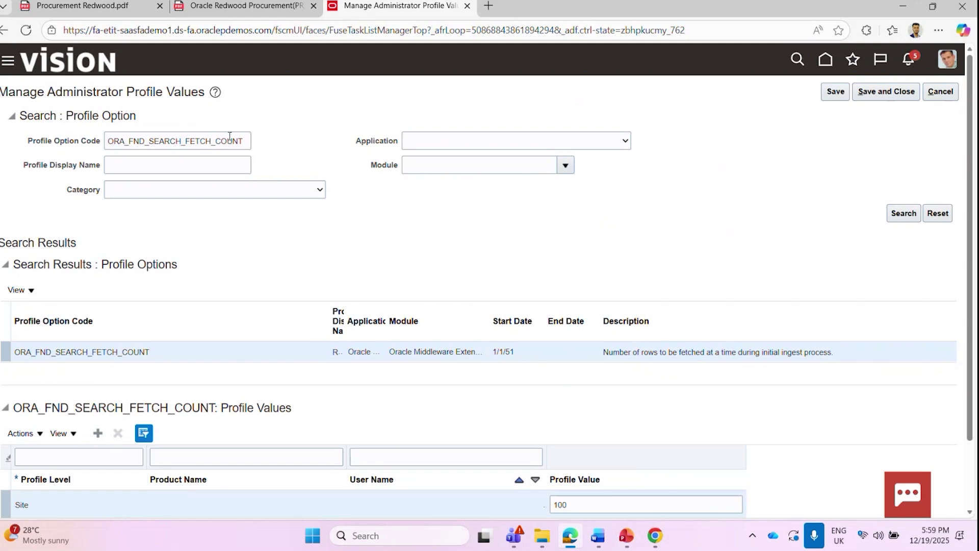
Step: Copy the profile option code ORA_FND_RESULT_SET_RESET_MINS from item 3.1 of the lab guide PDF
left_click(243, 9)
scroll(434, 281, "down", 2)
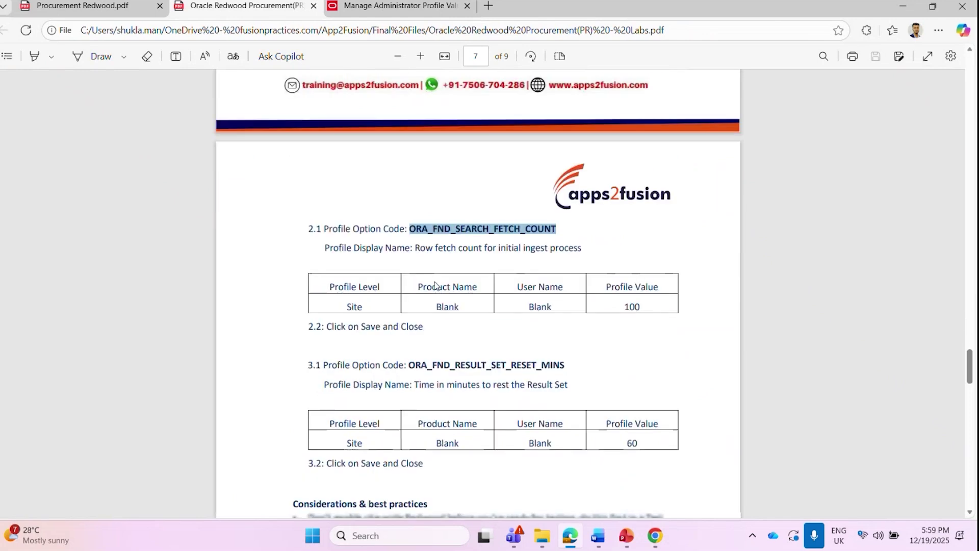
left_click(417, 352)
left_click_drag(410, 353, 565, 351)
key("ctrl+c")
right_click(565, 351)
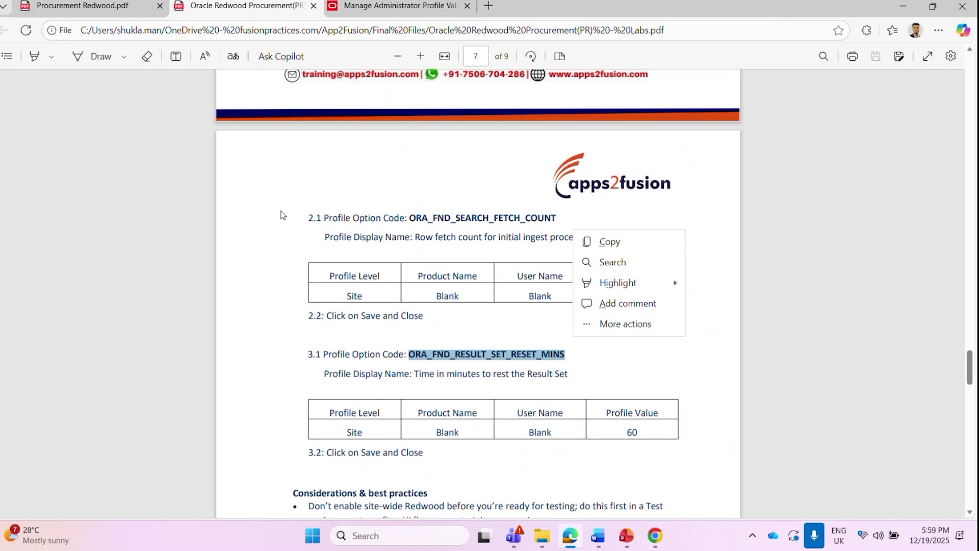
Step: Search the administrator profile options for the copied code ORA_FND_RESULT_SET_RESET_MINS
left_click(365, 5)
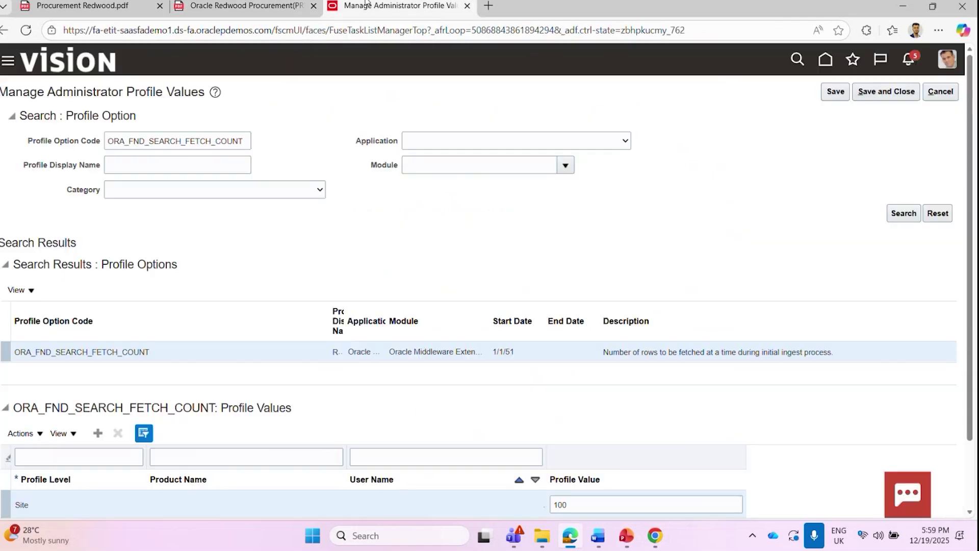
double_click(240, 137)
key("ctrl+v")
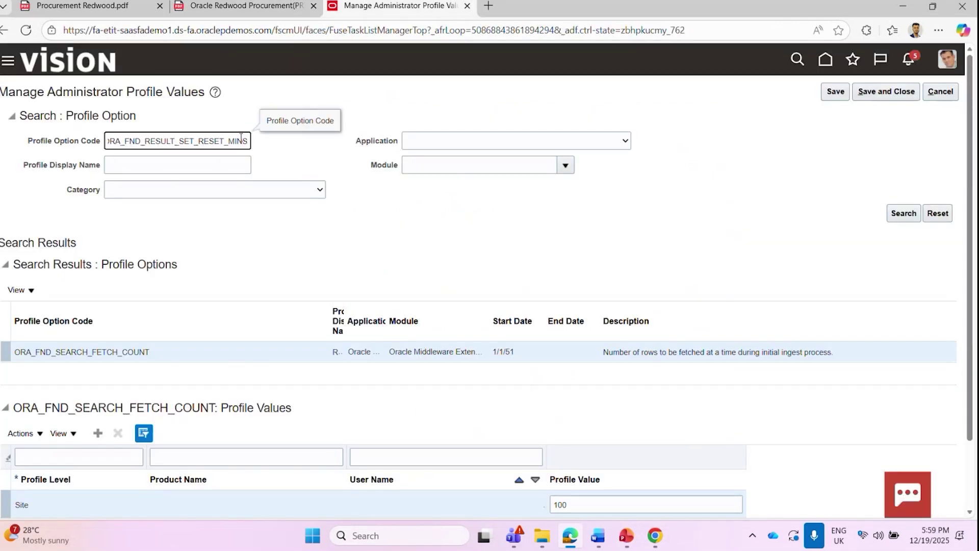
key("Return")
Step: Check the Site-level profile value of ORA_FND_RESULT_SET_RESET_MINS and save the profile option with its existing value
scroll(504, 242, "down", 2)
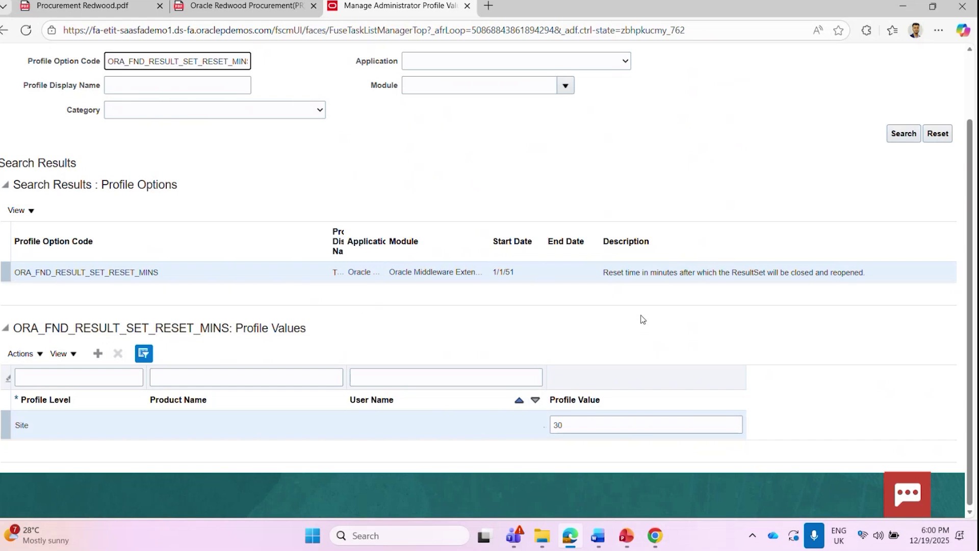
scroll(660, 247, "up", 3)
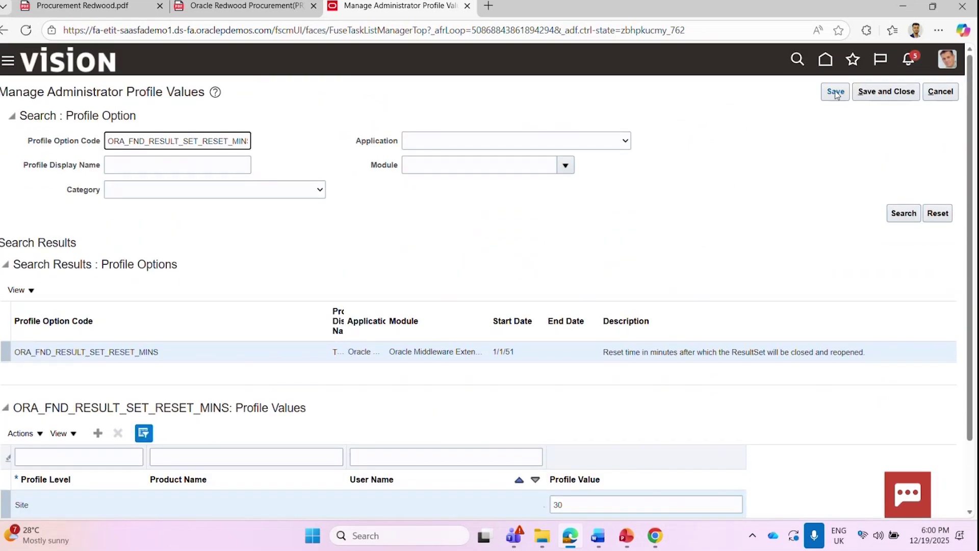
left_click(830, 97)
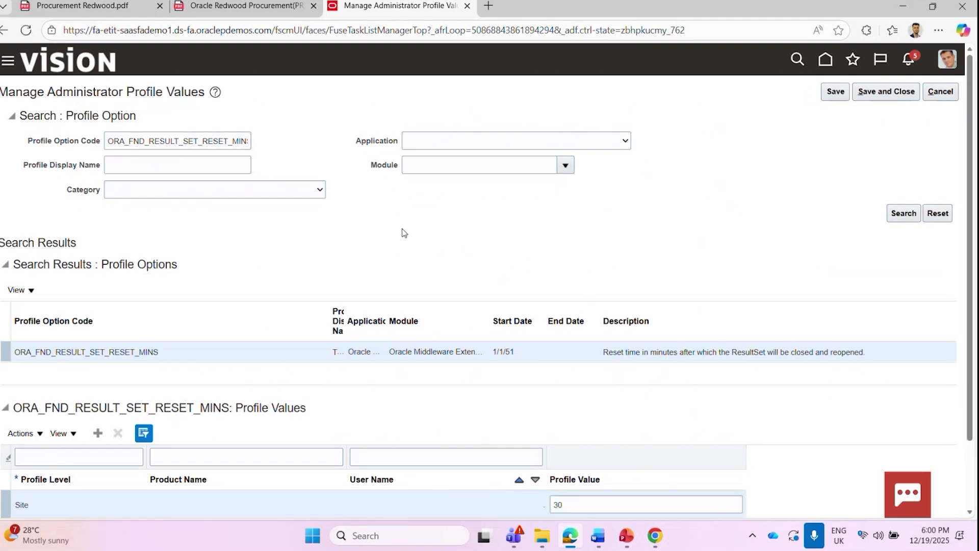
Step: Review the opt-in steps in section 6.3, the profile options in 6.4, and the considerations and best practices in the lab guide PDF
left_click(253, 7)
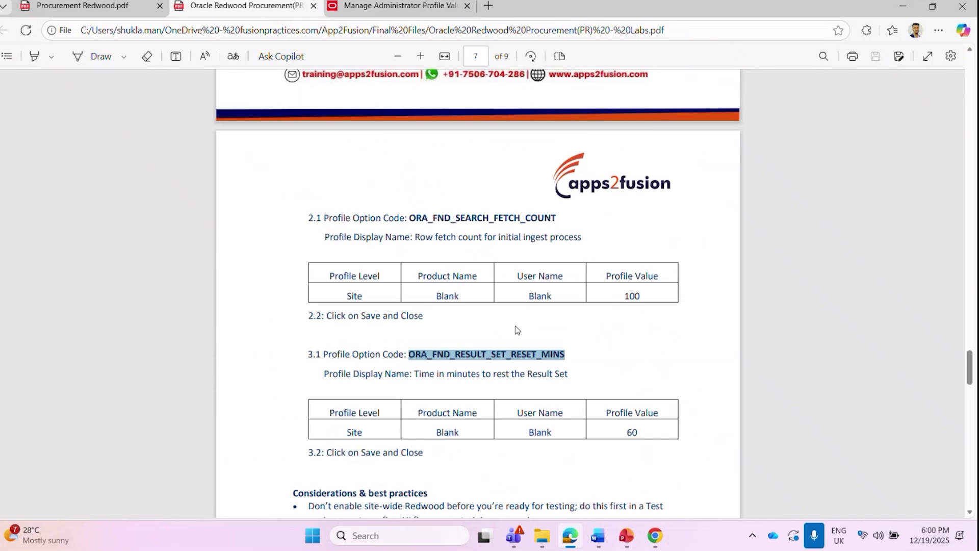
scroll(516, 330, "up", 10)
scroll(515, 330, "up", 3)
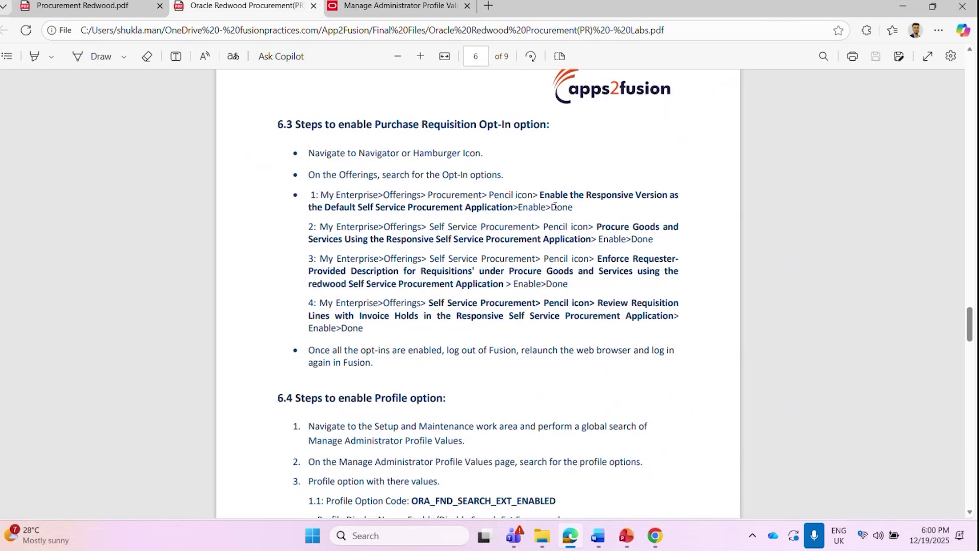
scroll(470, 274, "down", 3)
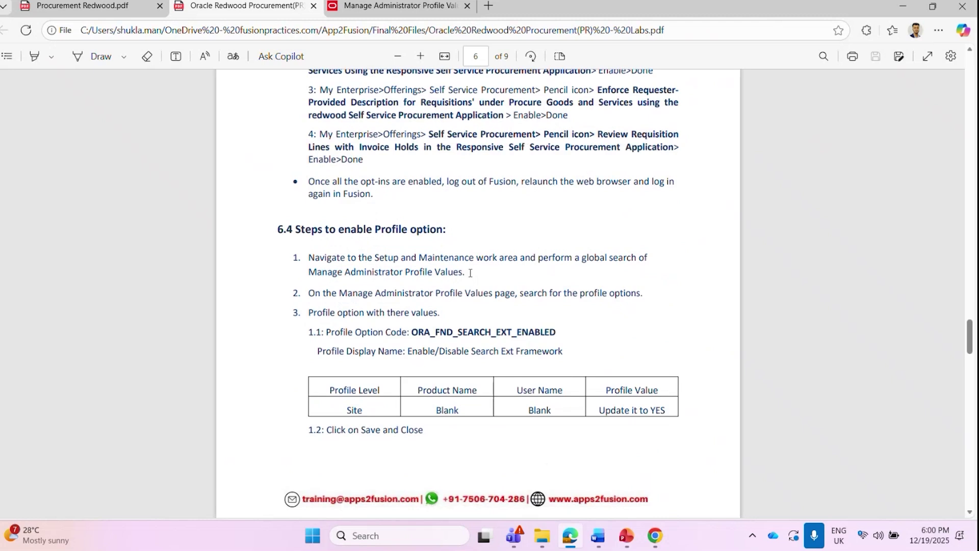
scroll(470, 274, "down", 7)
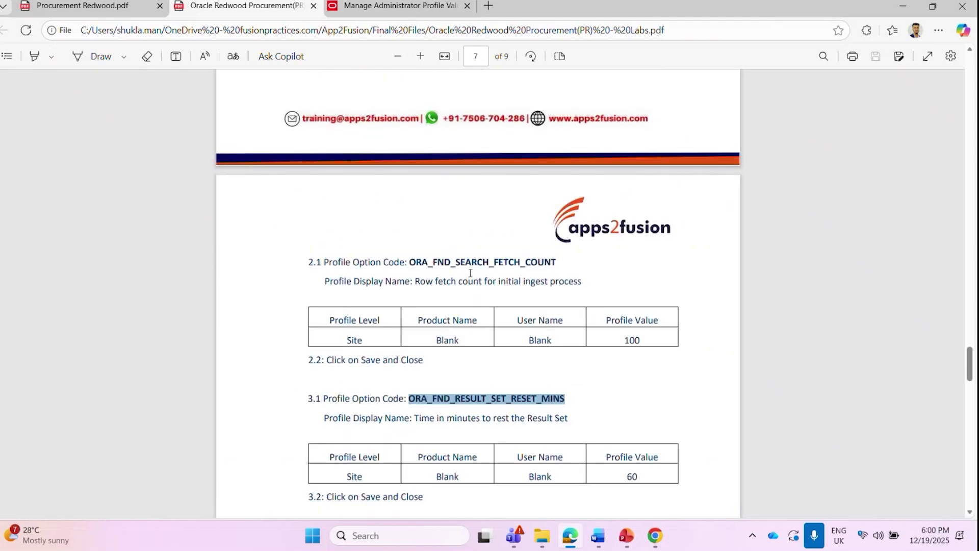
scroll(470, 273, "down", 3)
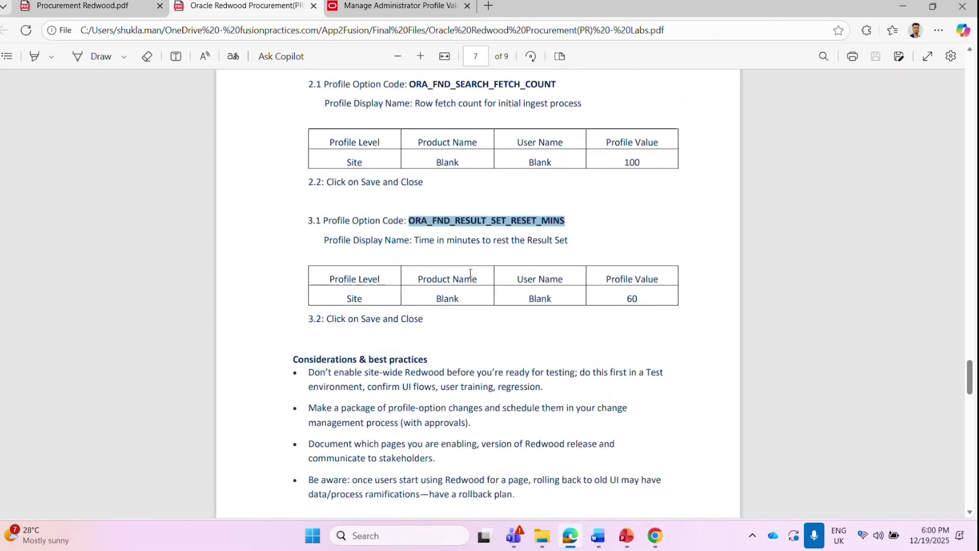
scroll(471, 274, "down", 2)
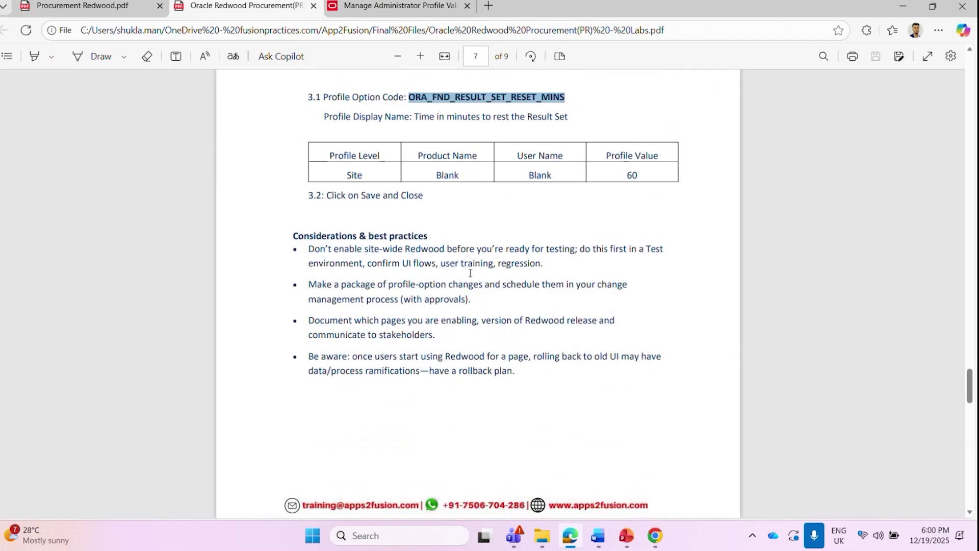